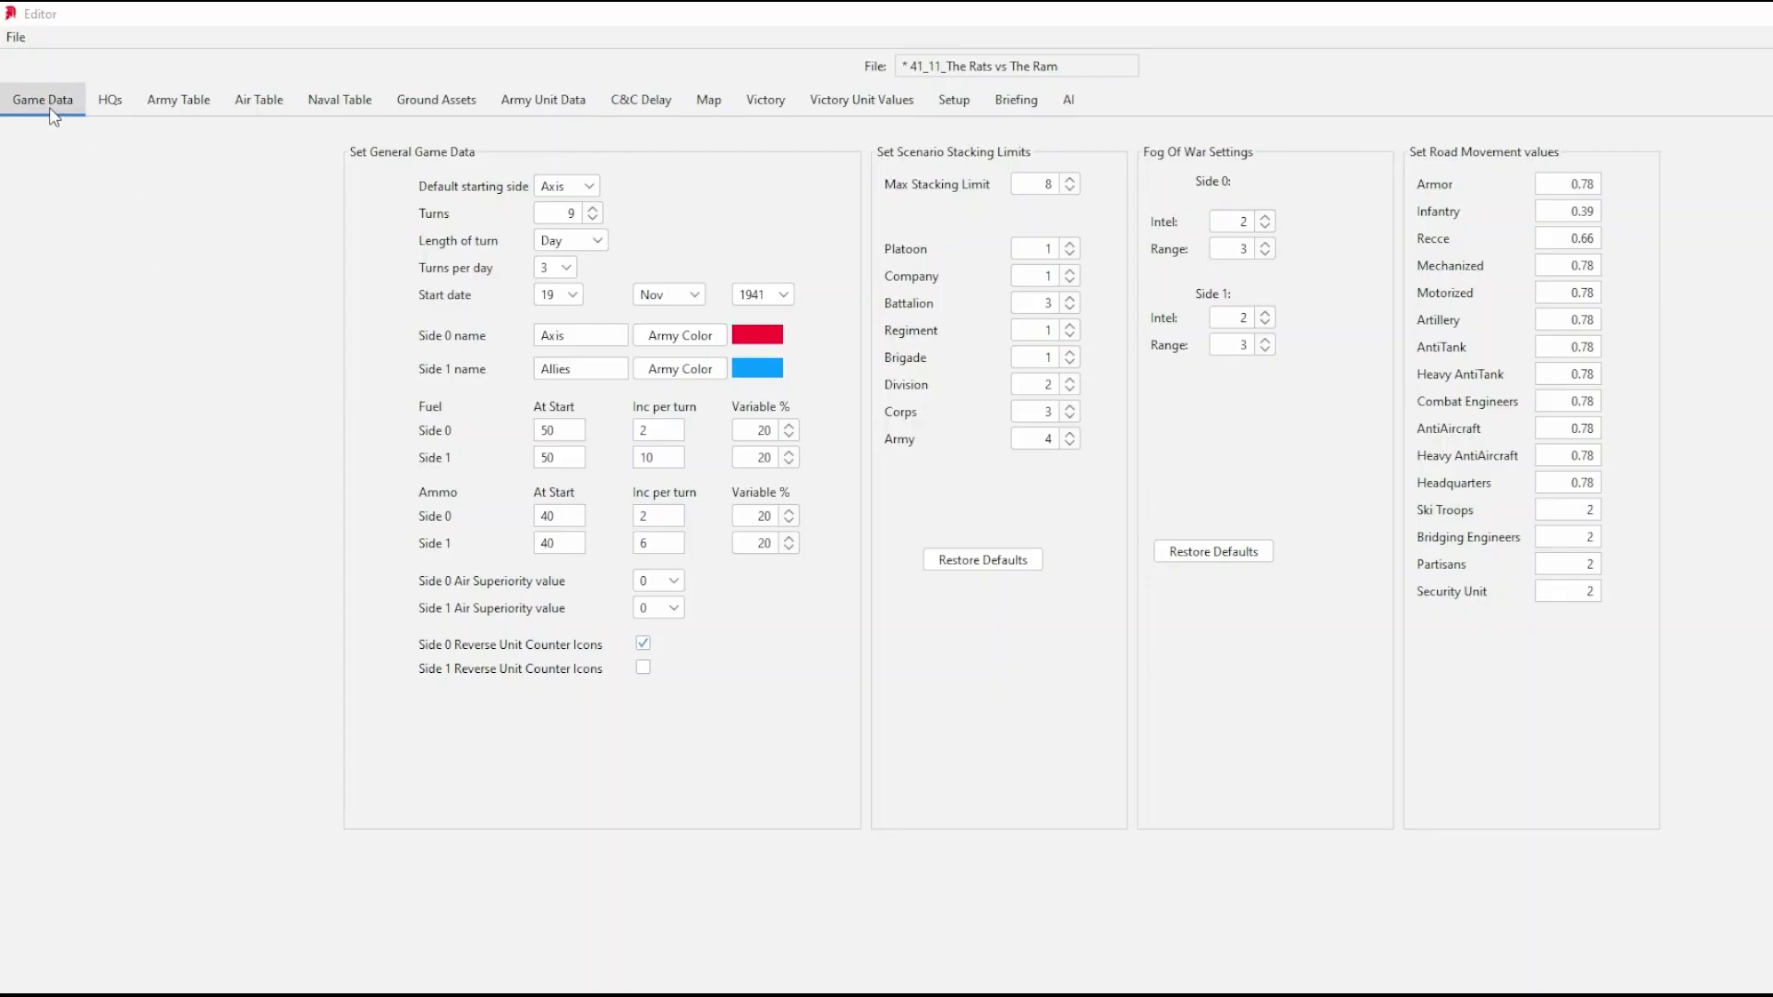
- Look over the side 0 headquarters hierarchy and the army table of the scenario
click(121, 105)
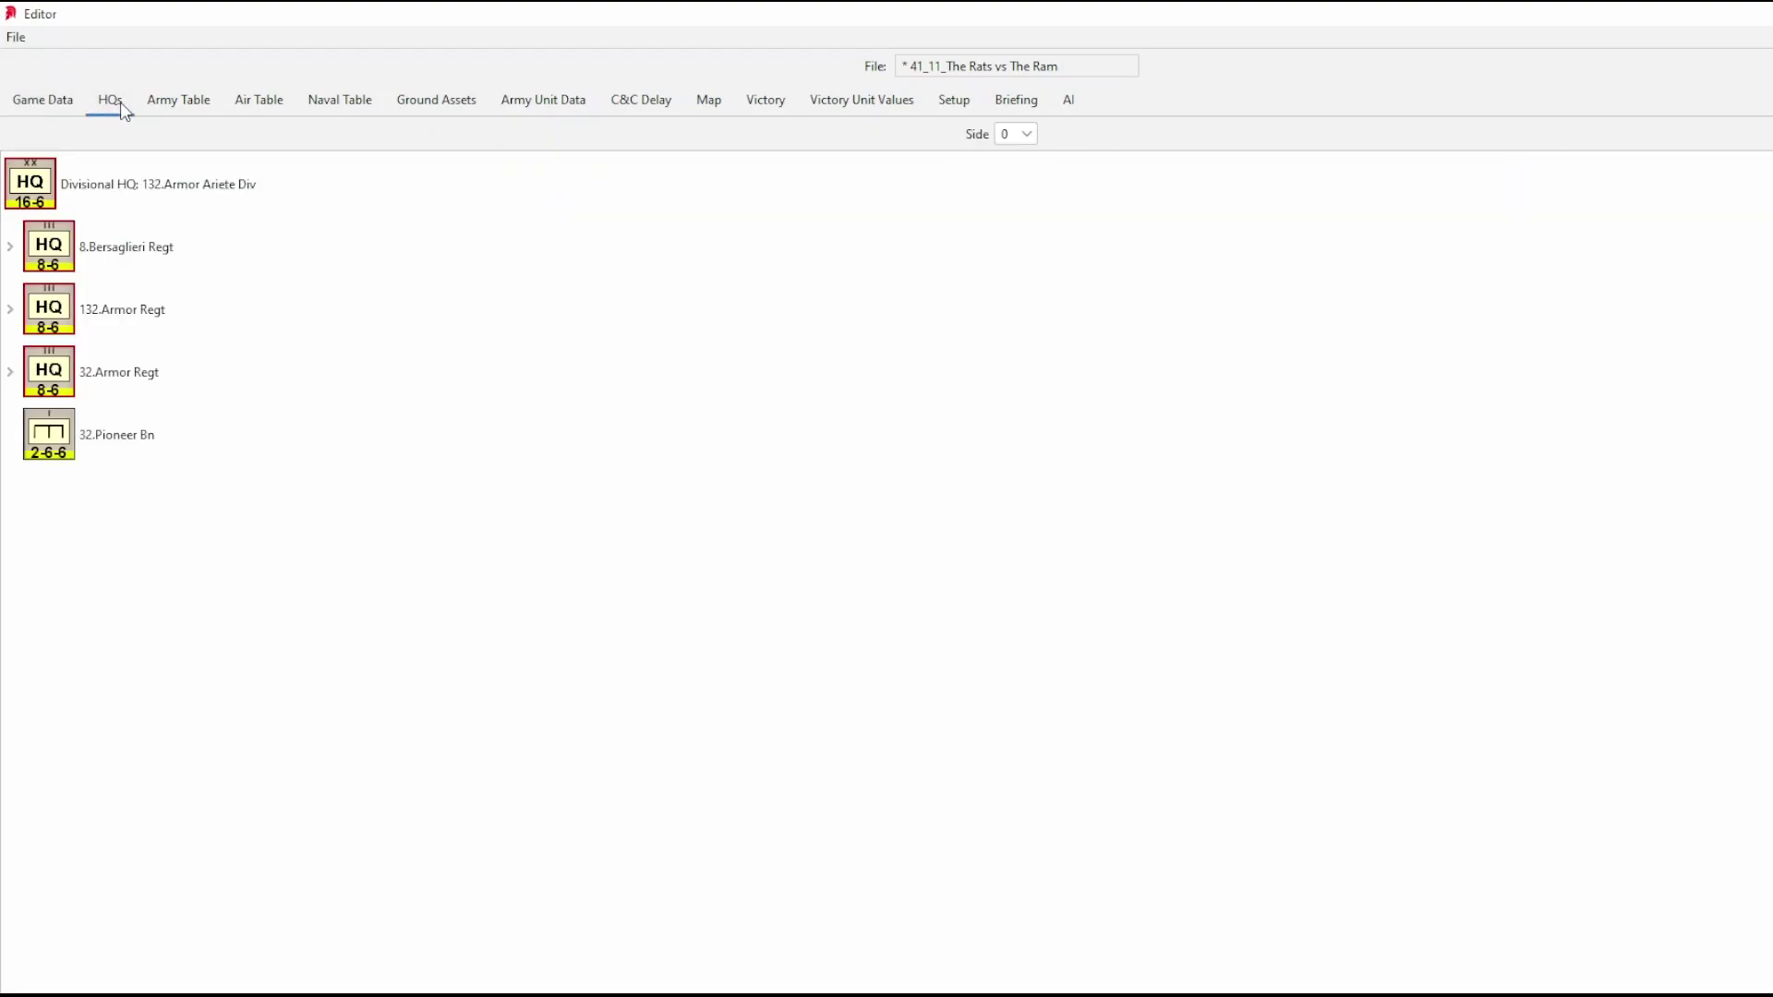
click(163, 109)
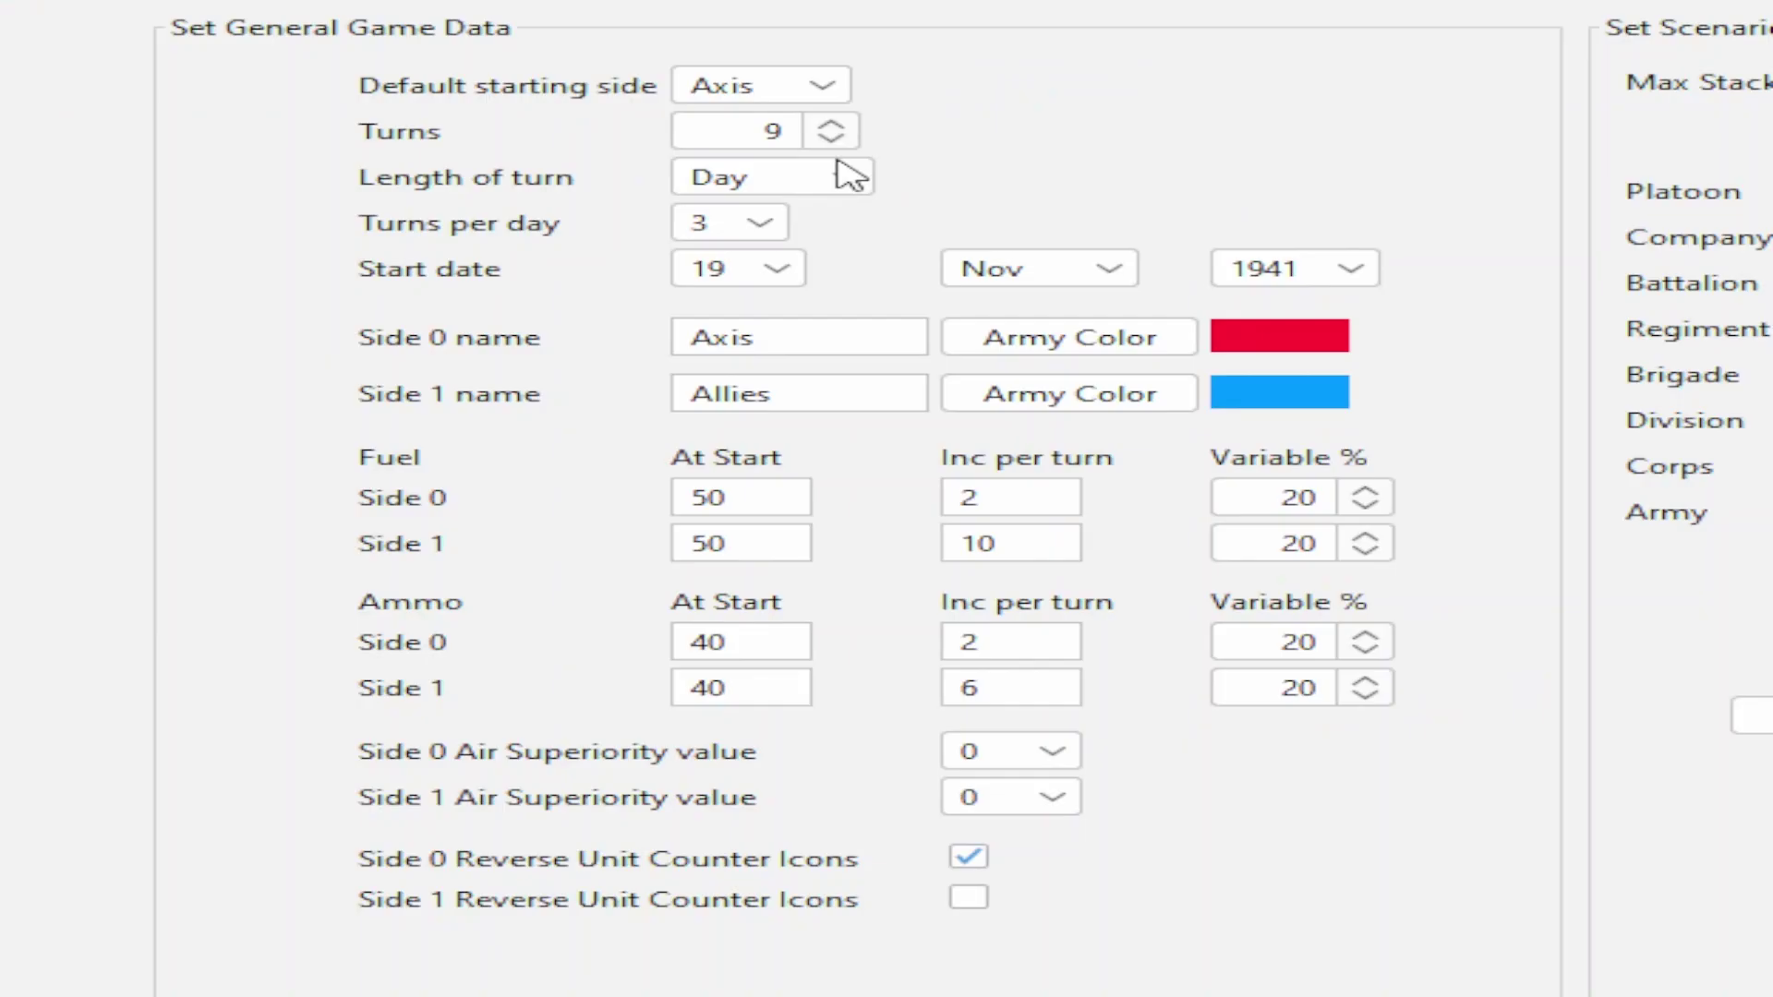
- Set the length of turn to Day with 3 turns per day in the general game data
click(854, 180)
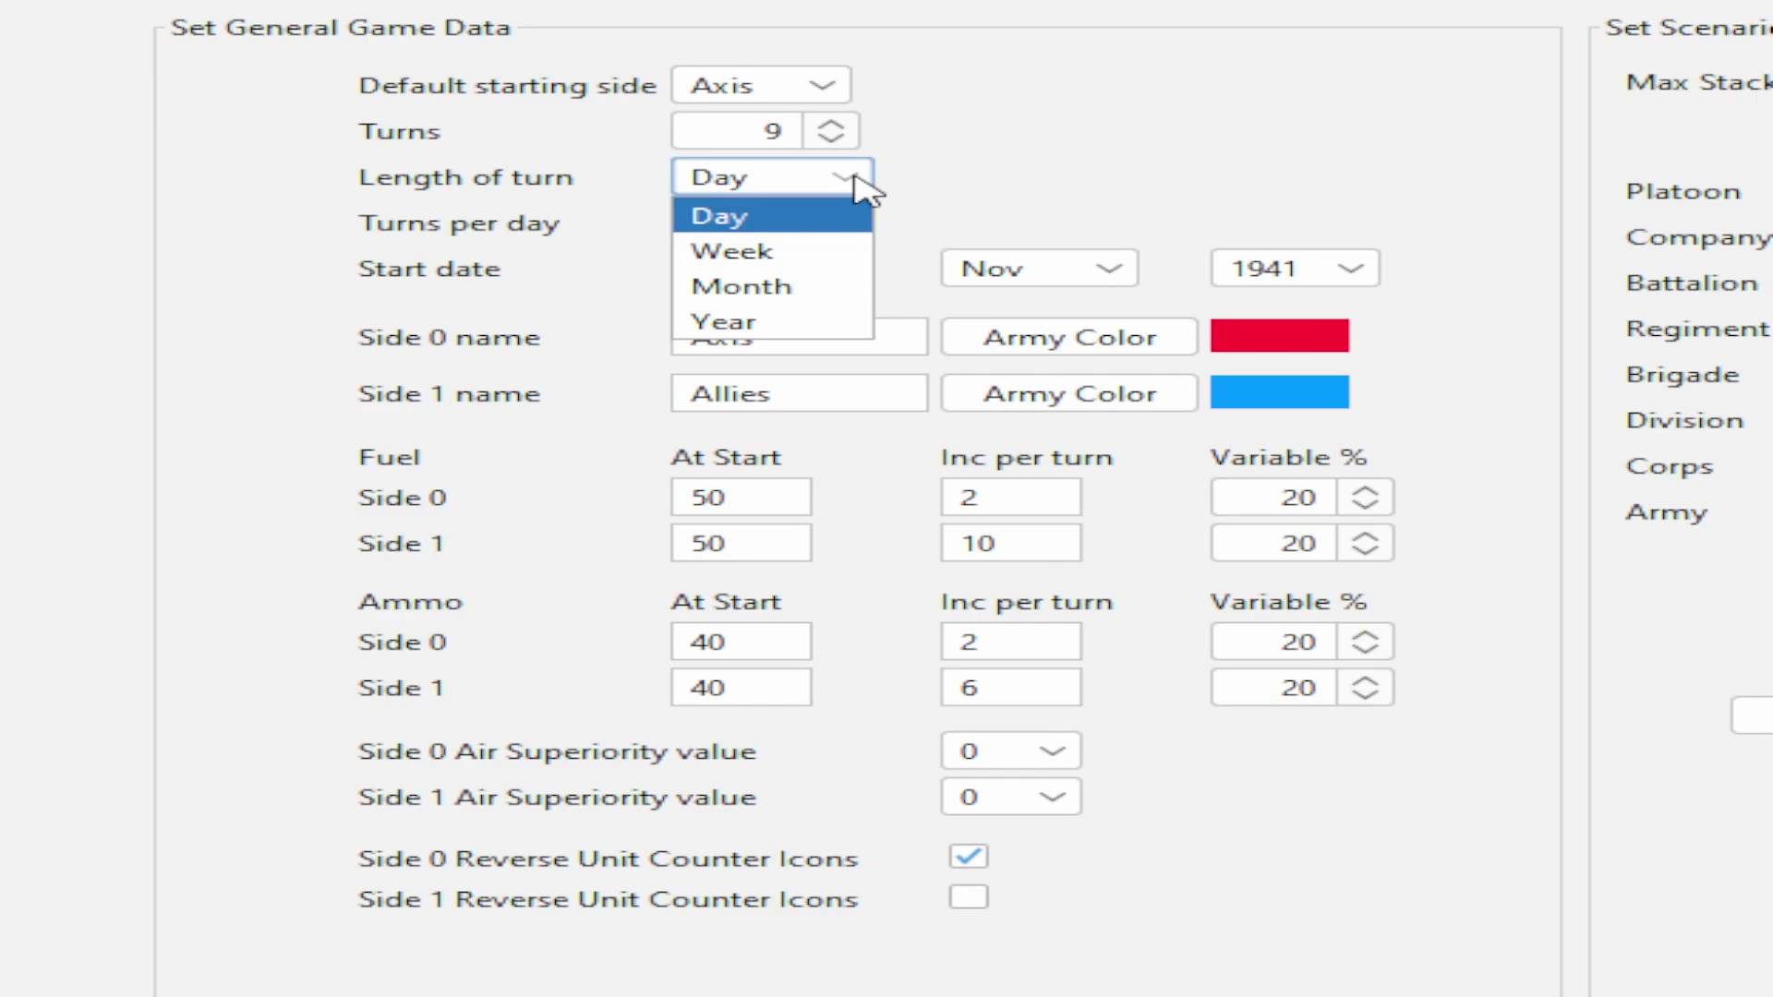
click(843, 219)
click(780, 226)
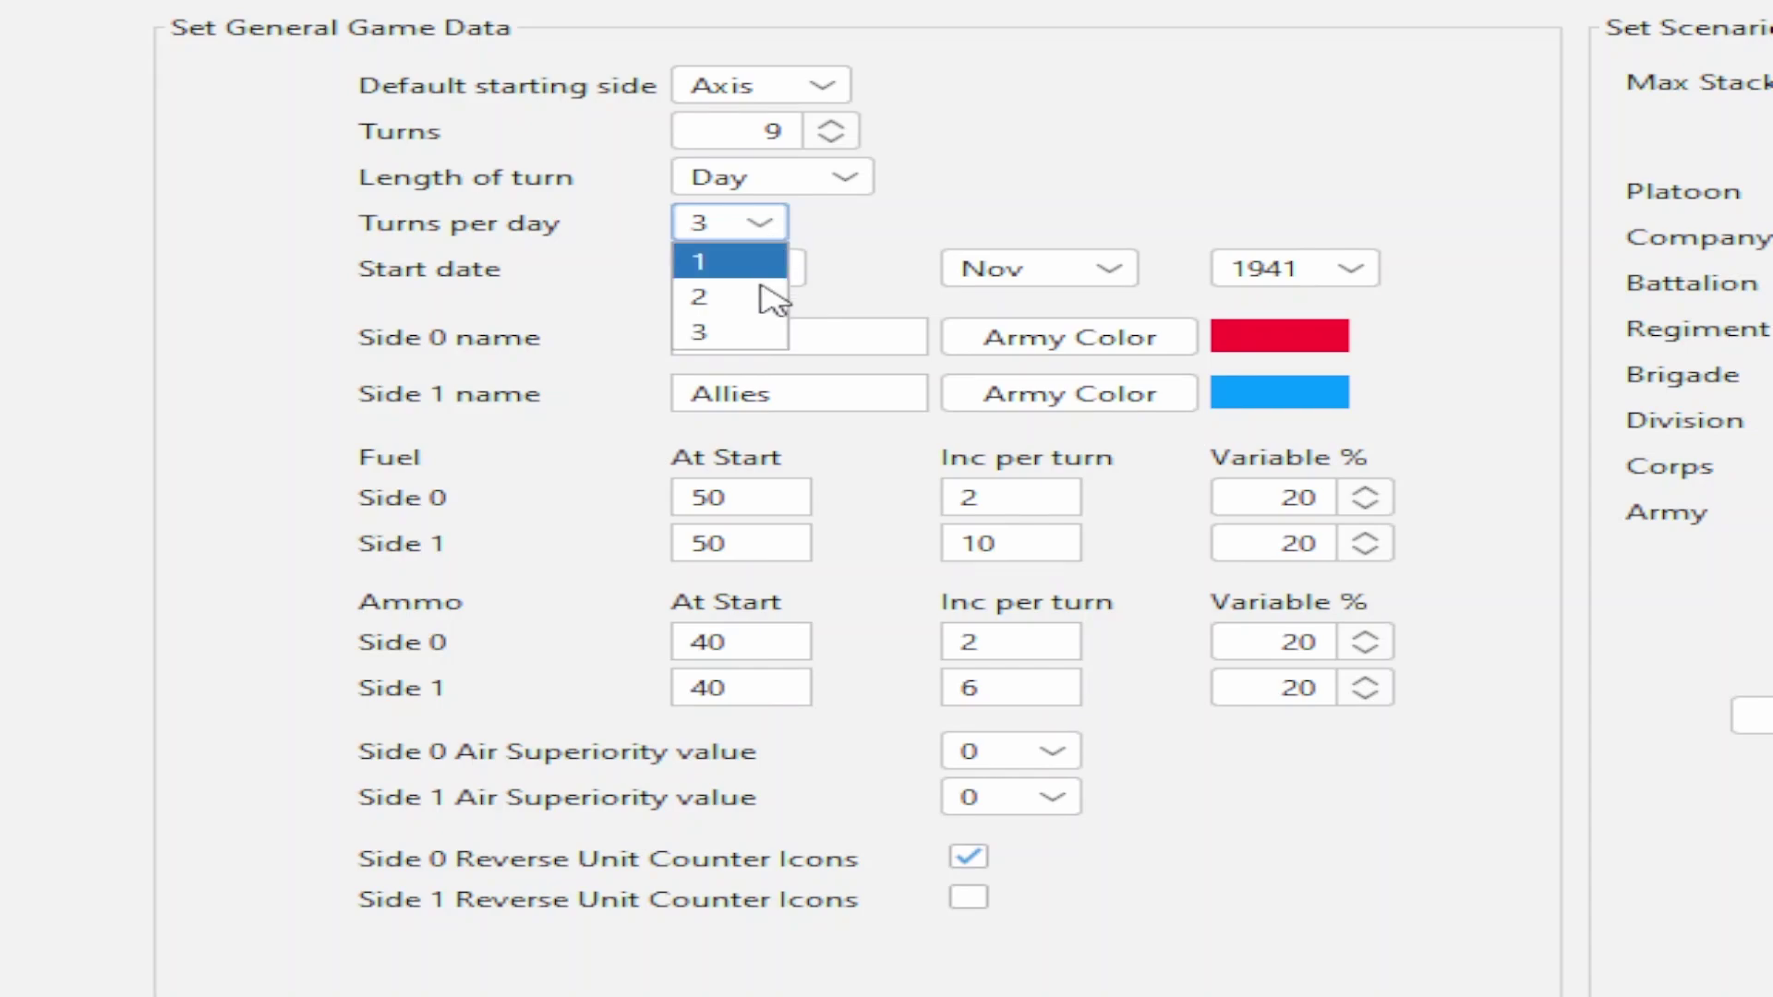
click(764, 341)
- Examine the army, air and naval tables, ground assets, army unit data and command-and-control delay settings
click(178, 100)
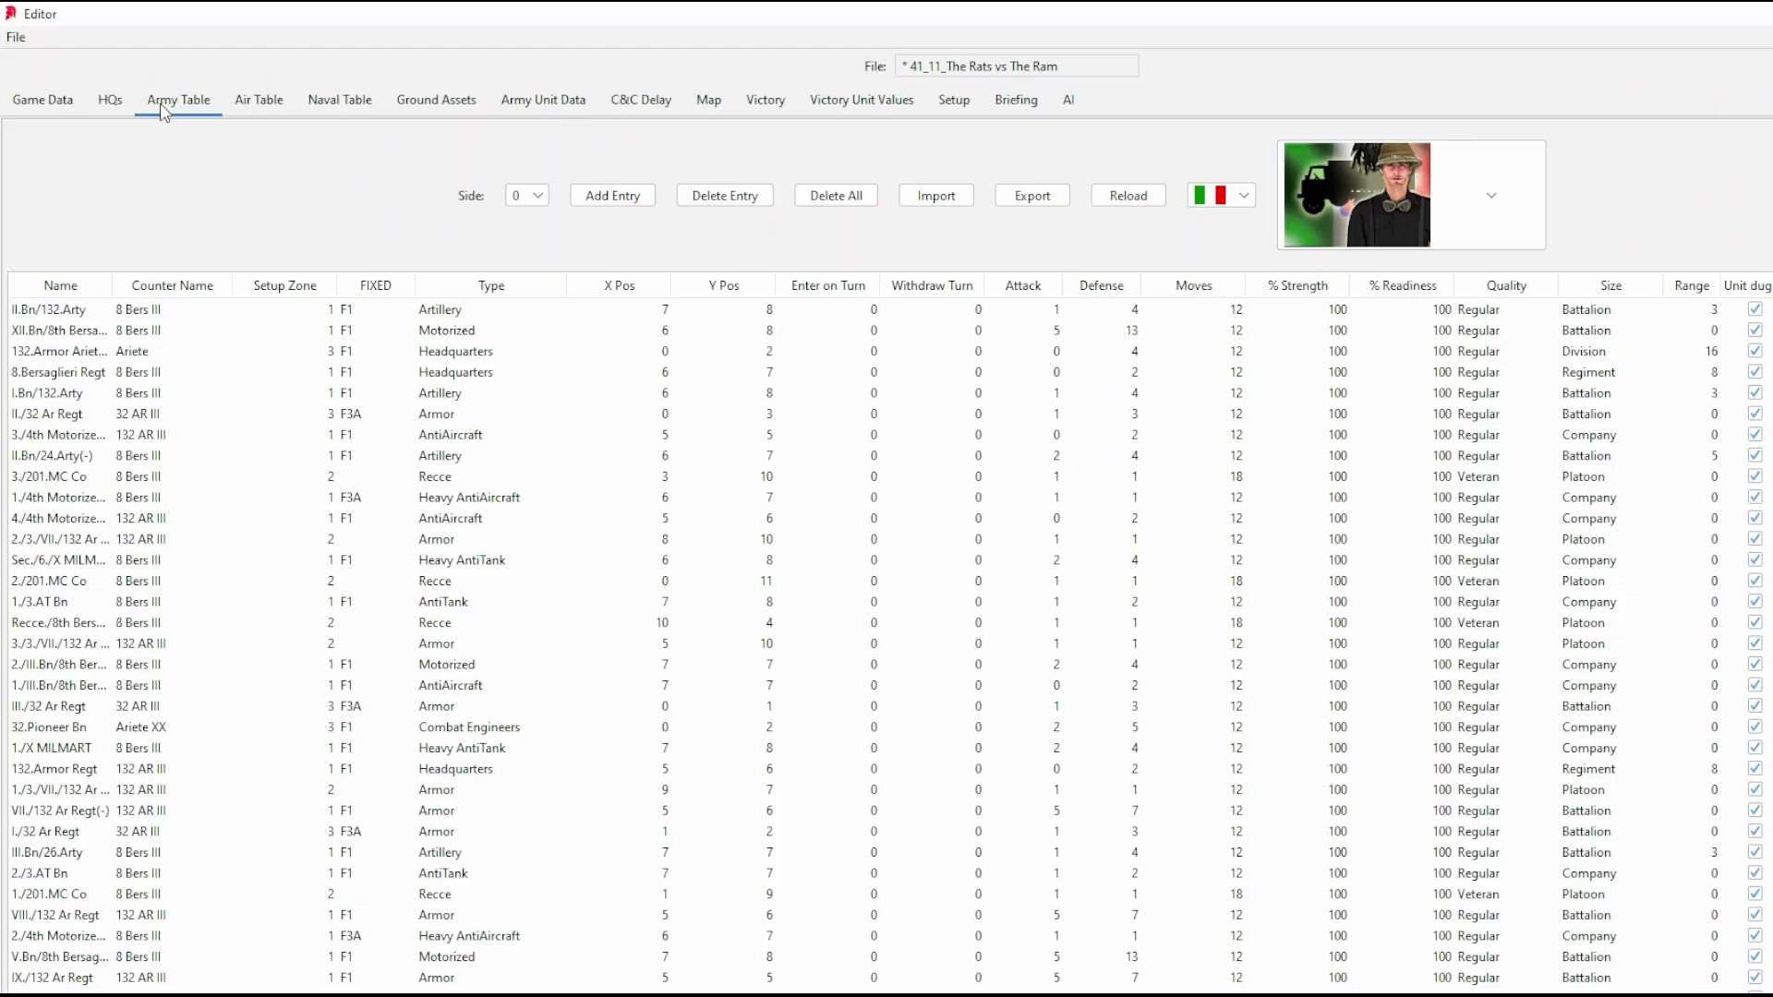
click(246, 114)
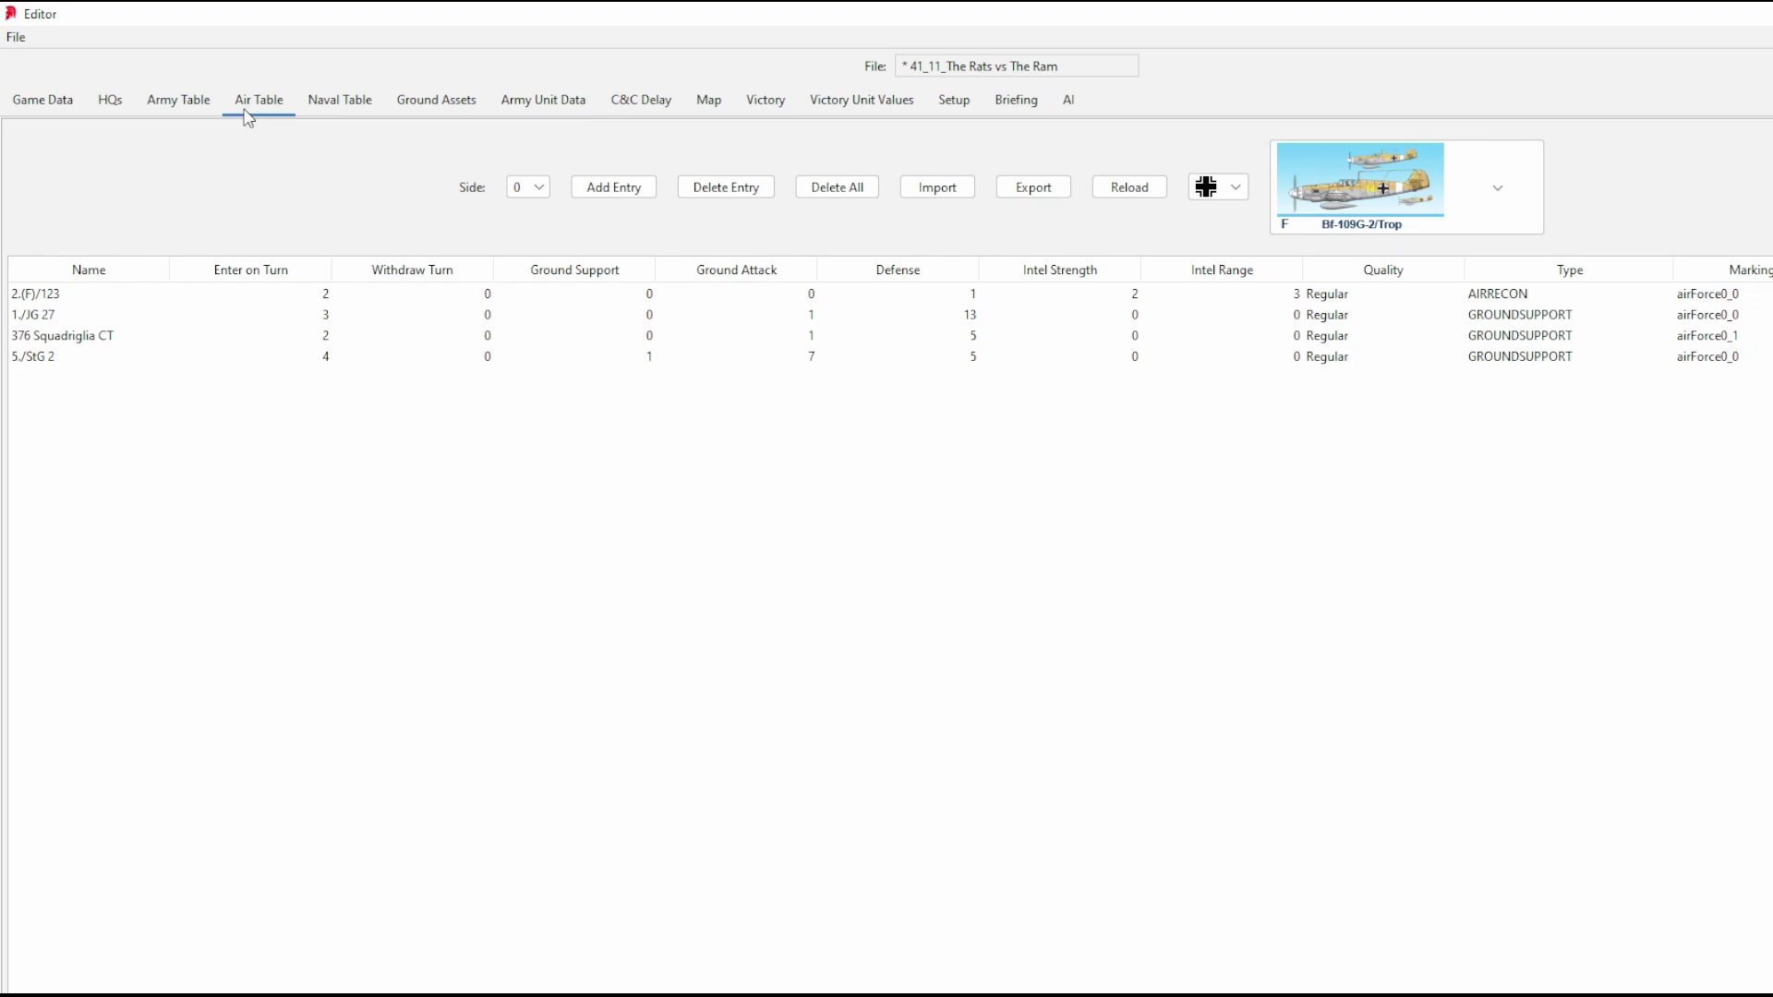
click(329, 111)
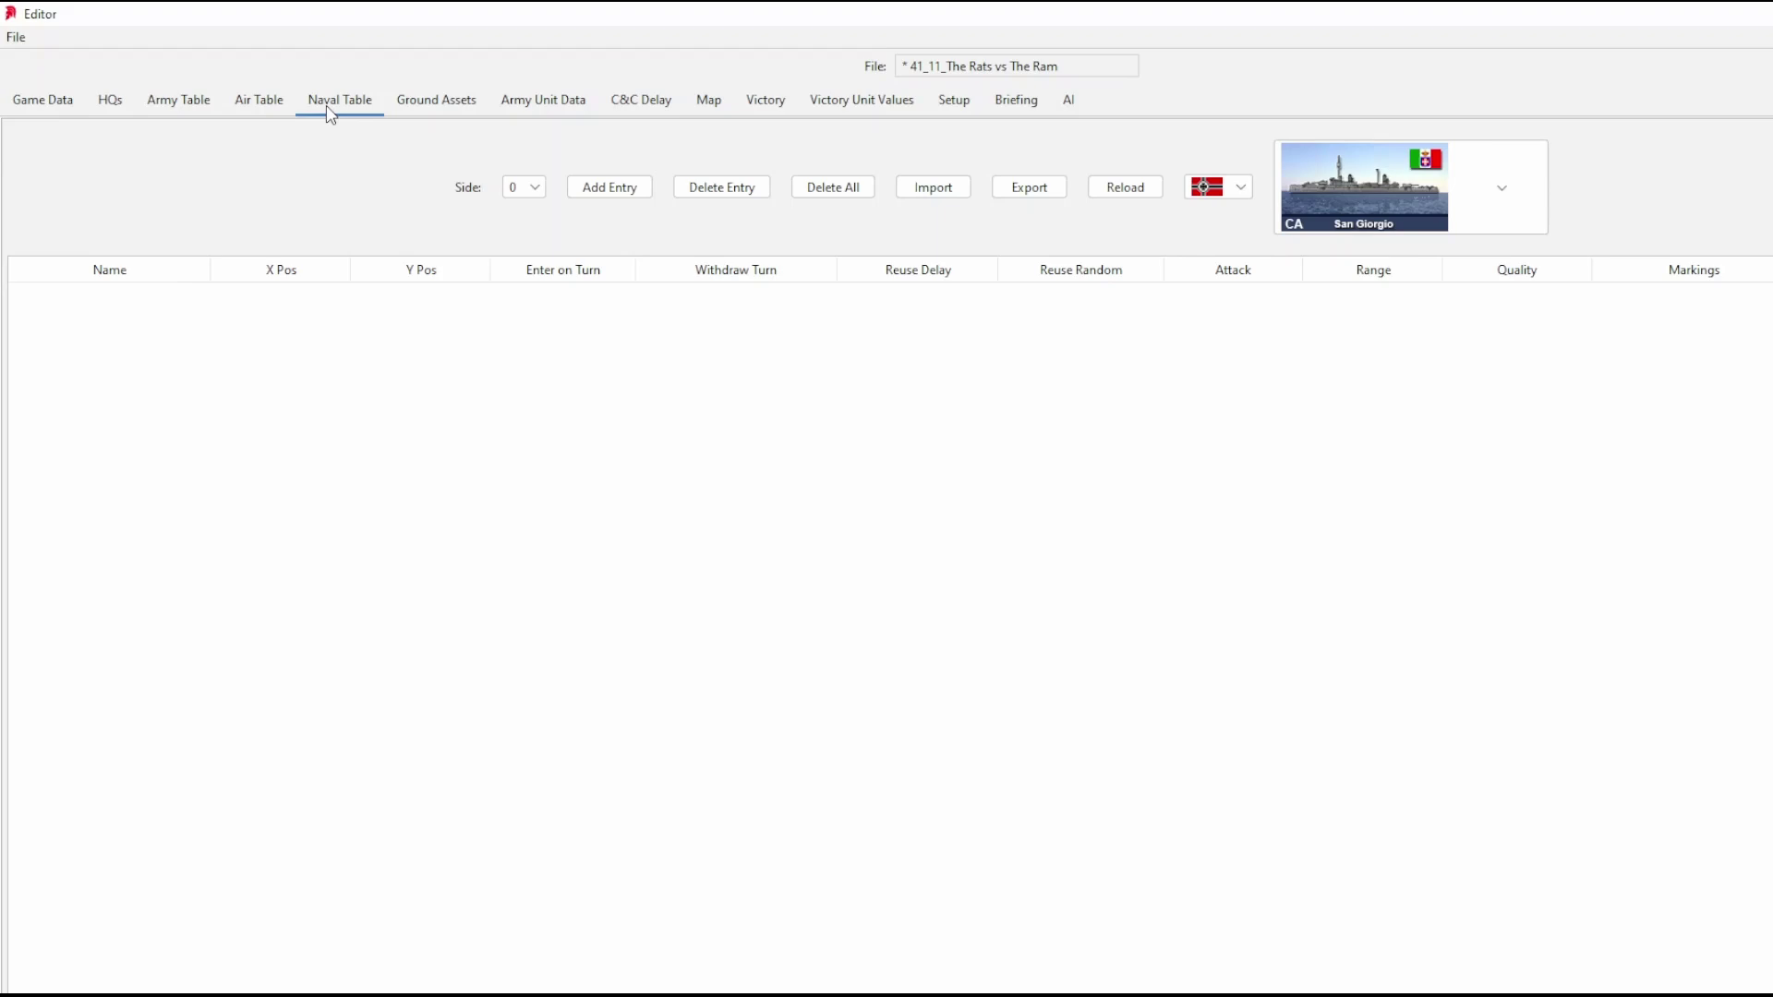
click(427, 118)
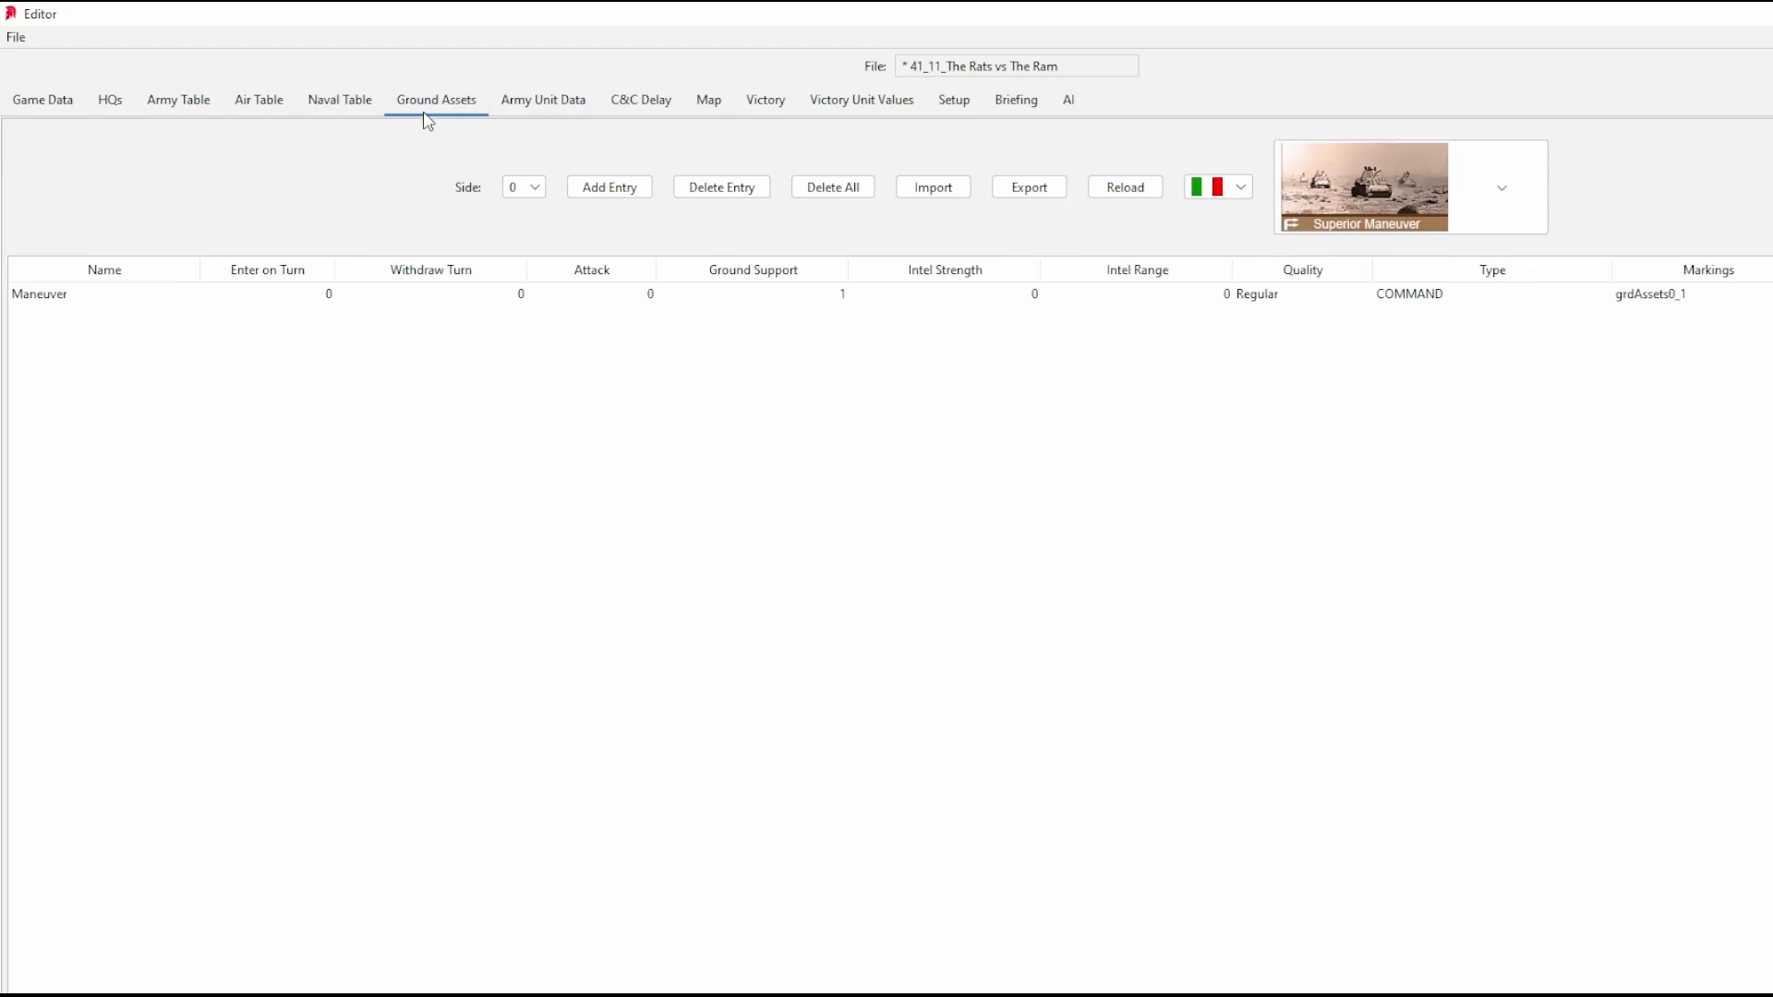
click(526, 118)
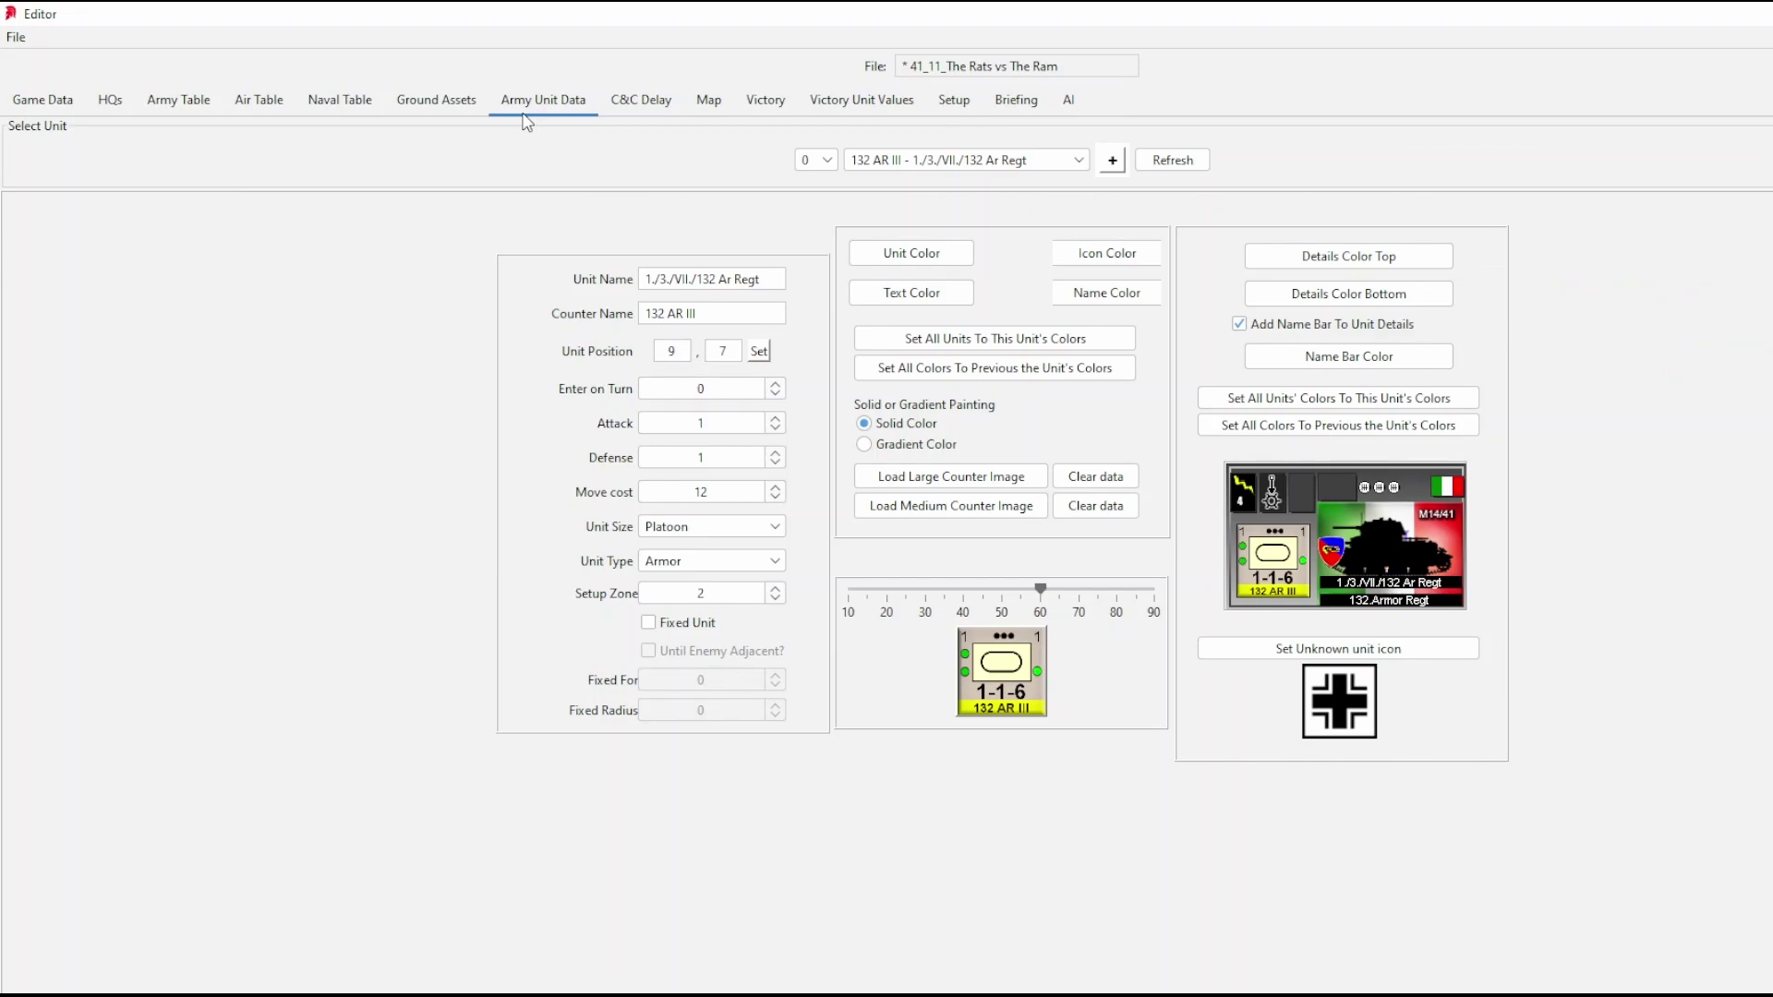
click(631, 118)
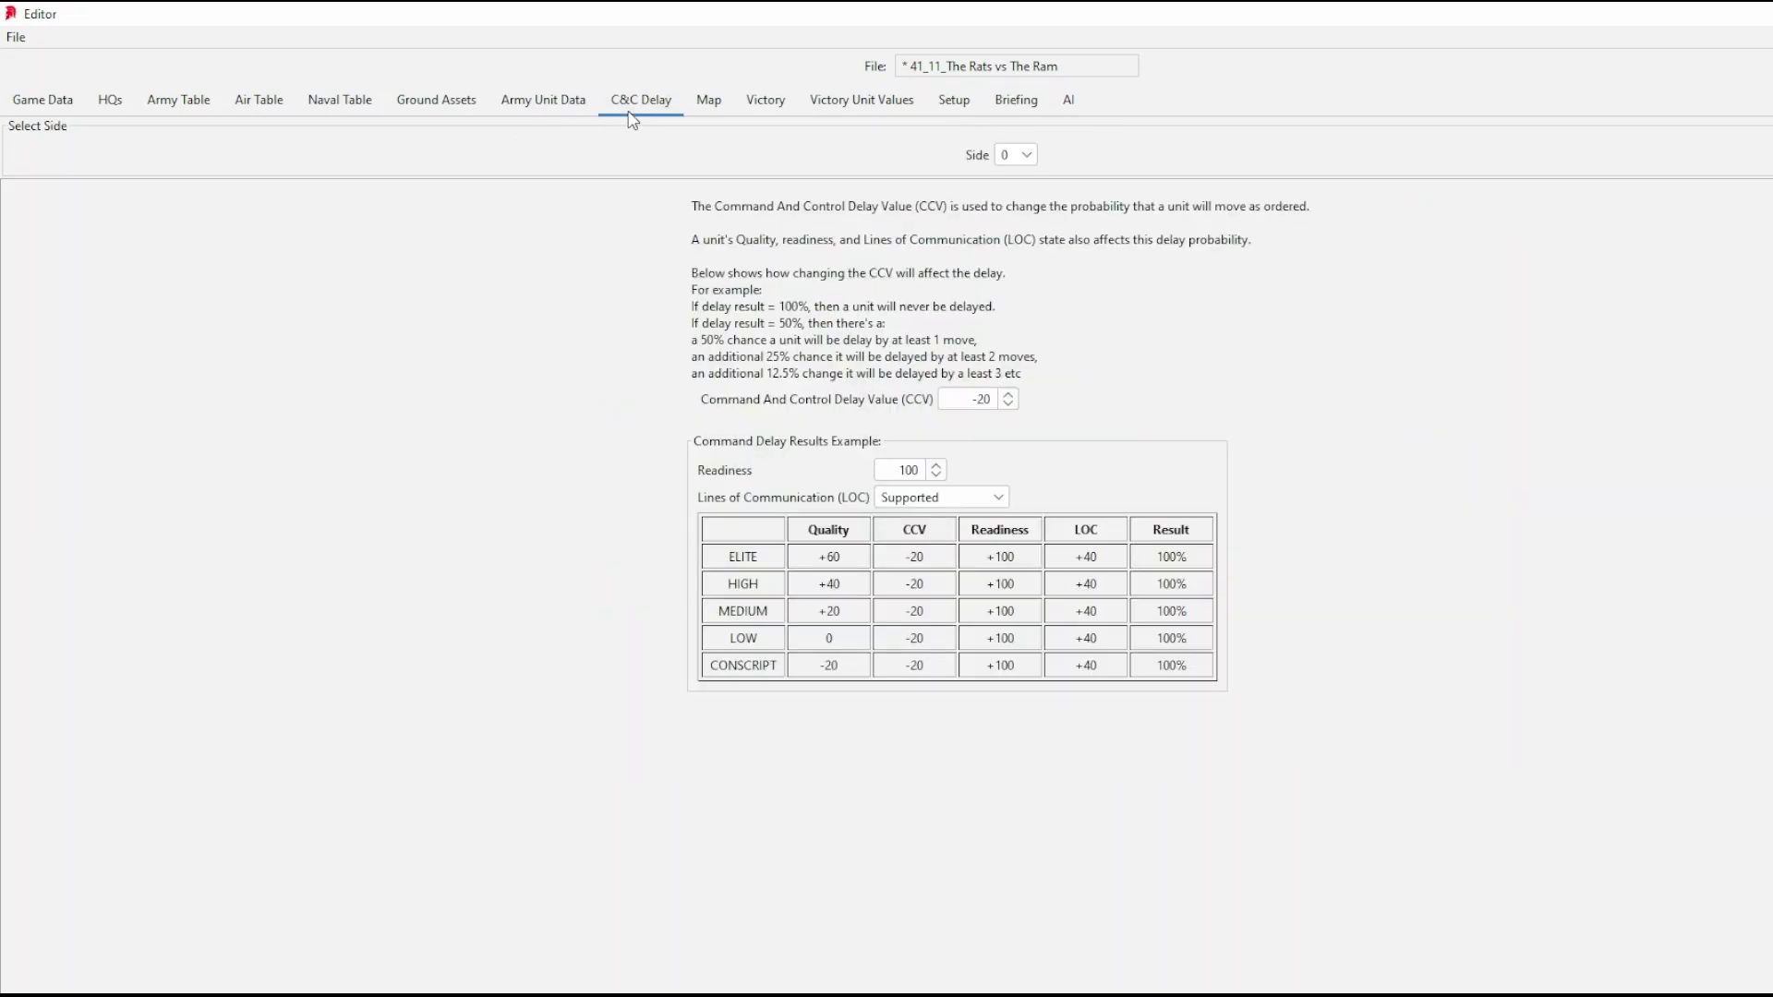
- Examine the scenario map, victory locations, victory unit values, unit setup, briefing and AI settings
click(707, 116)
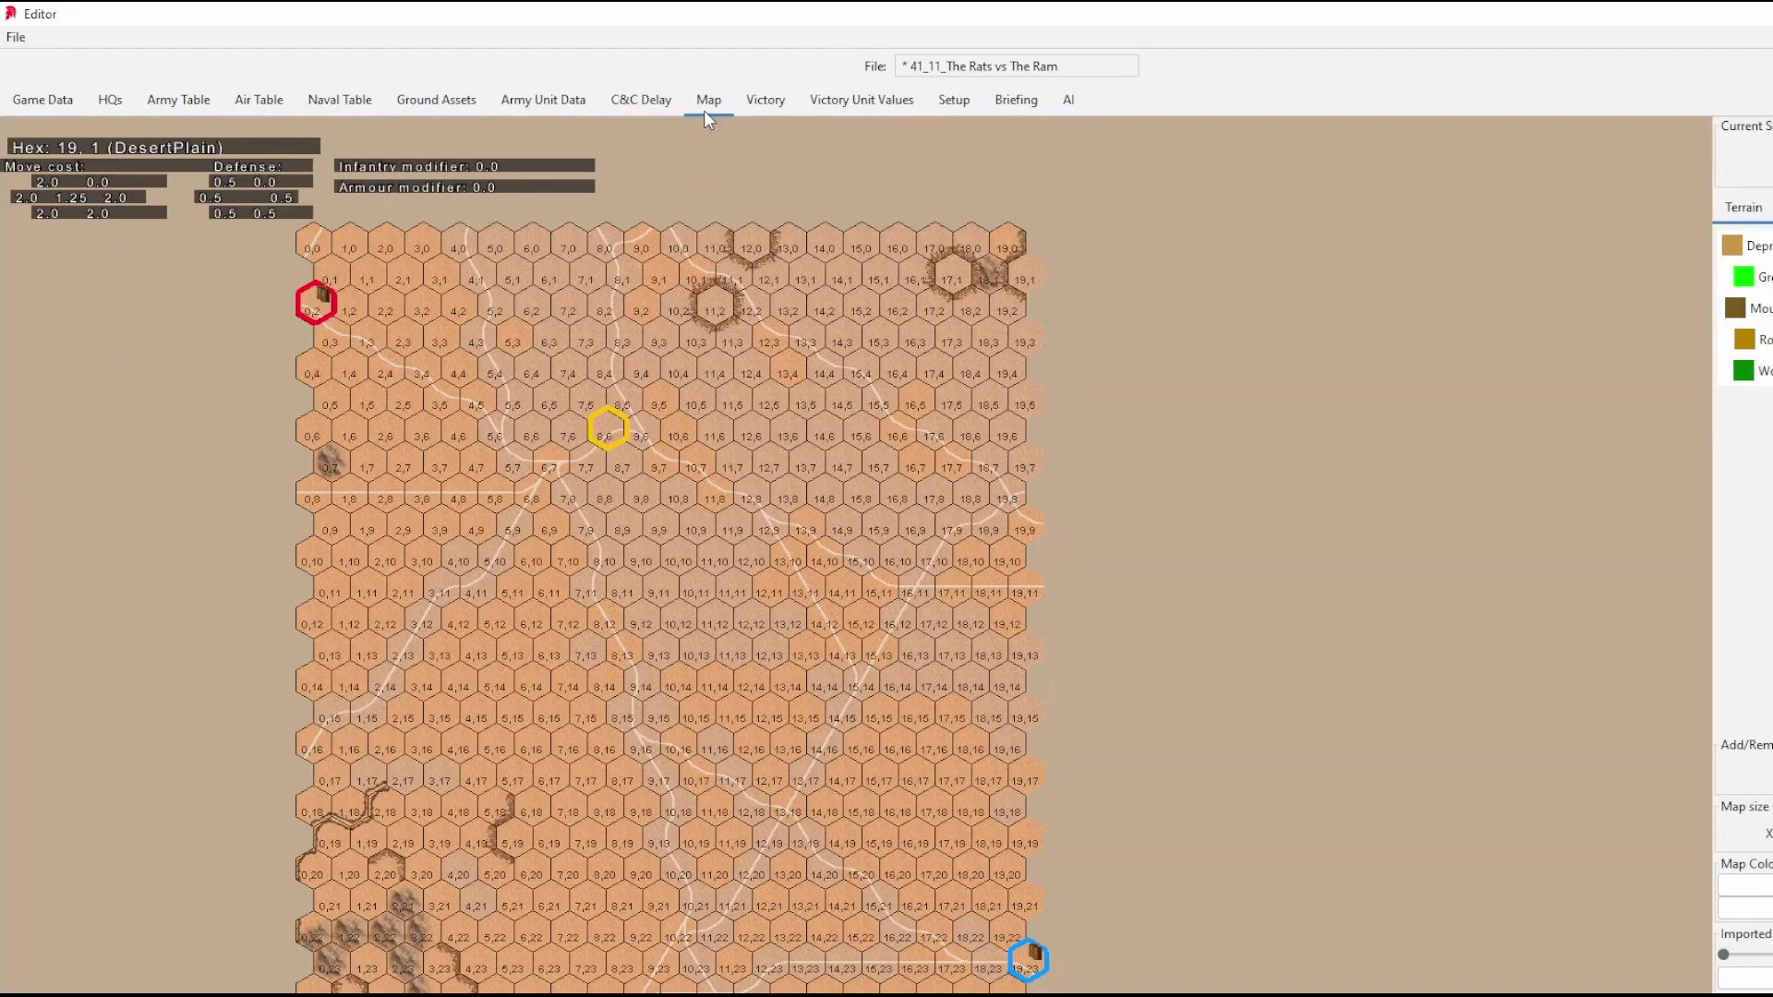
click(773, 113)
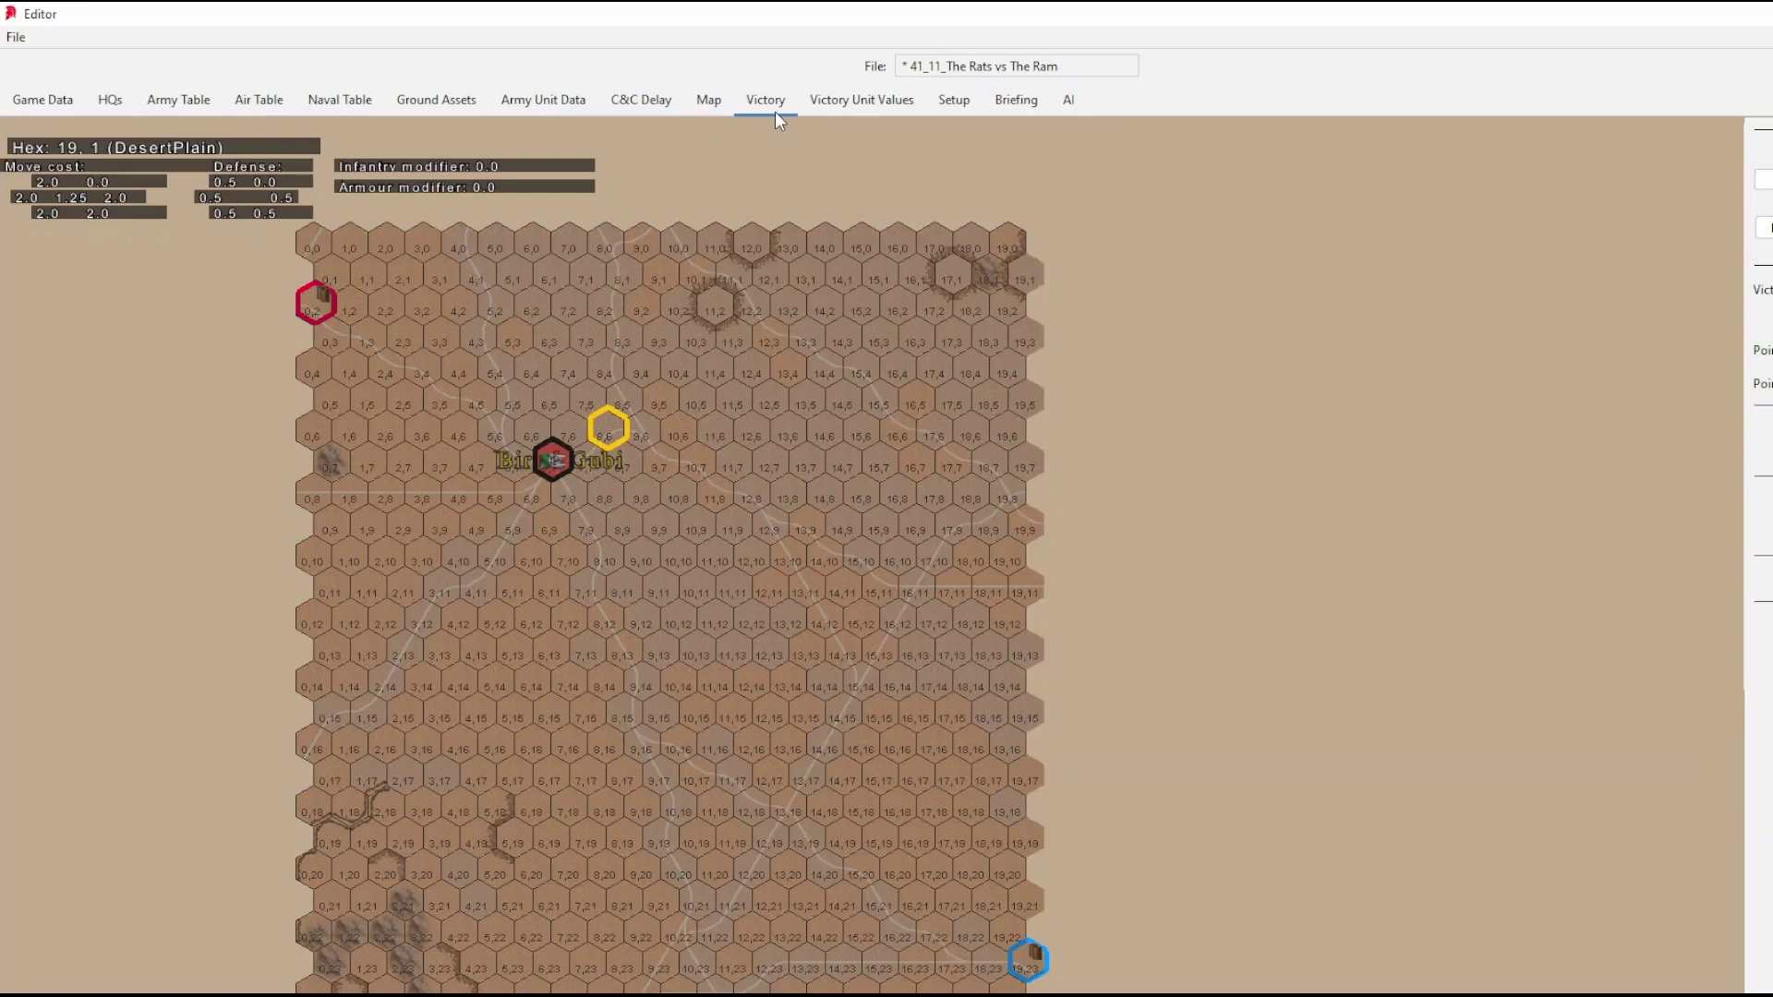
click(812, 113)
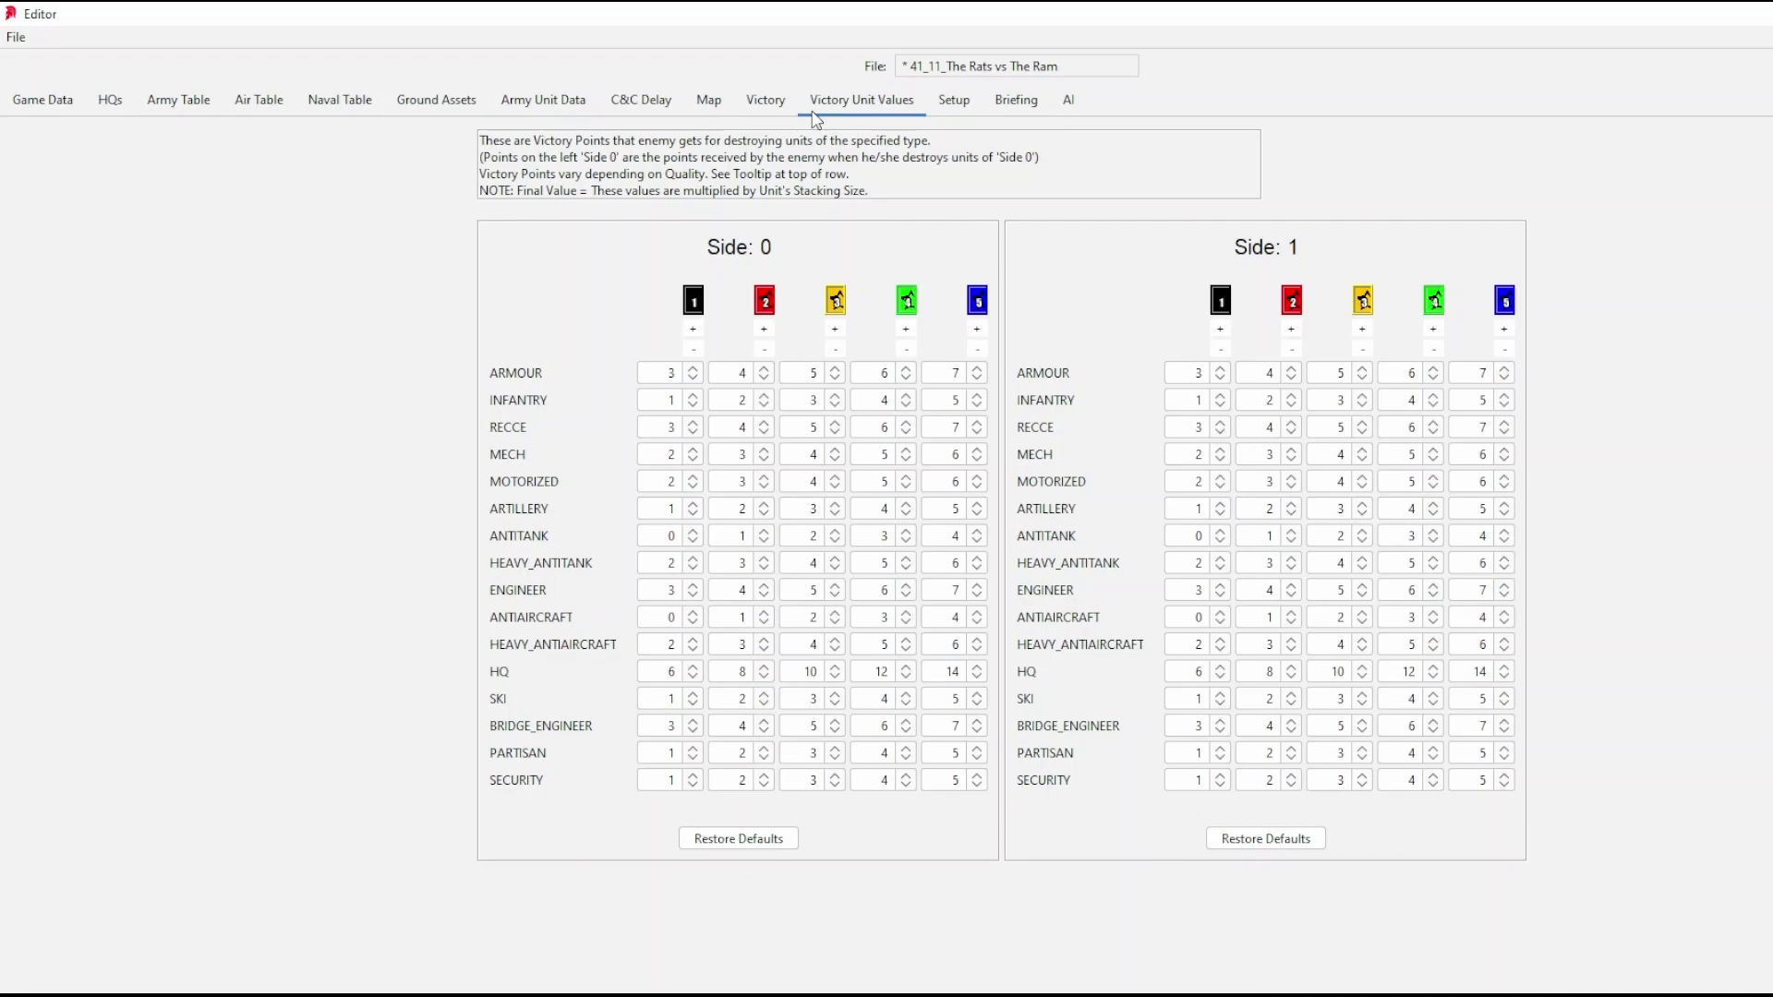
click(949, 110)
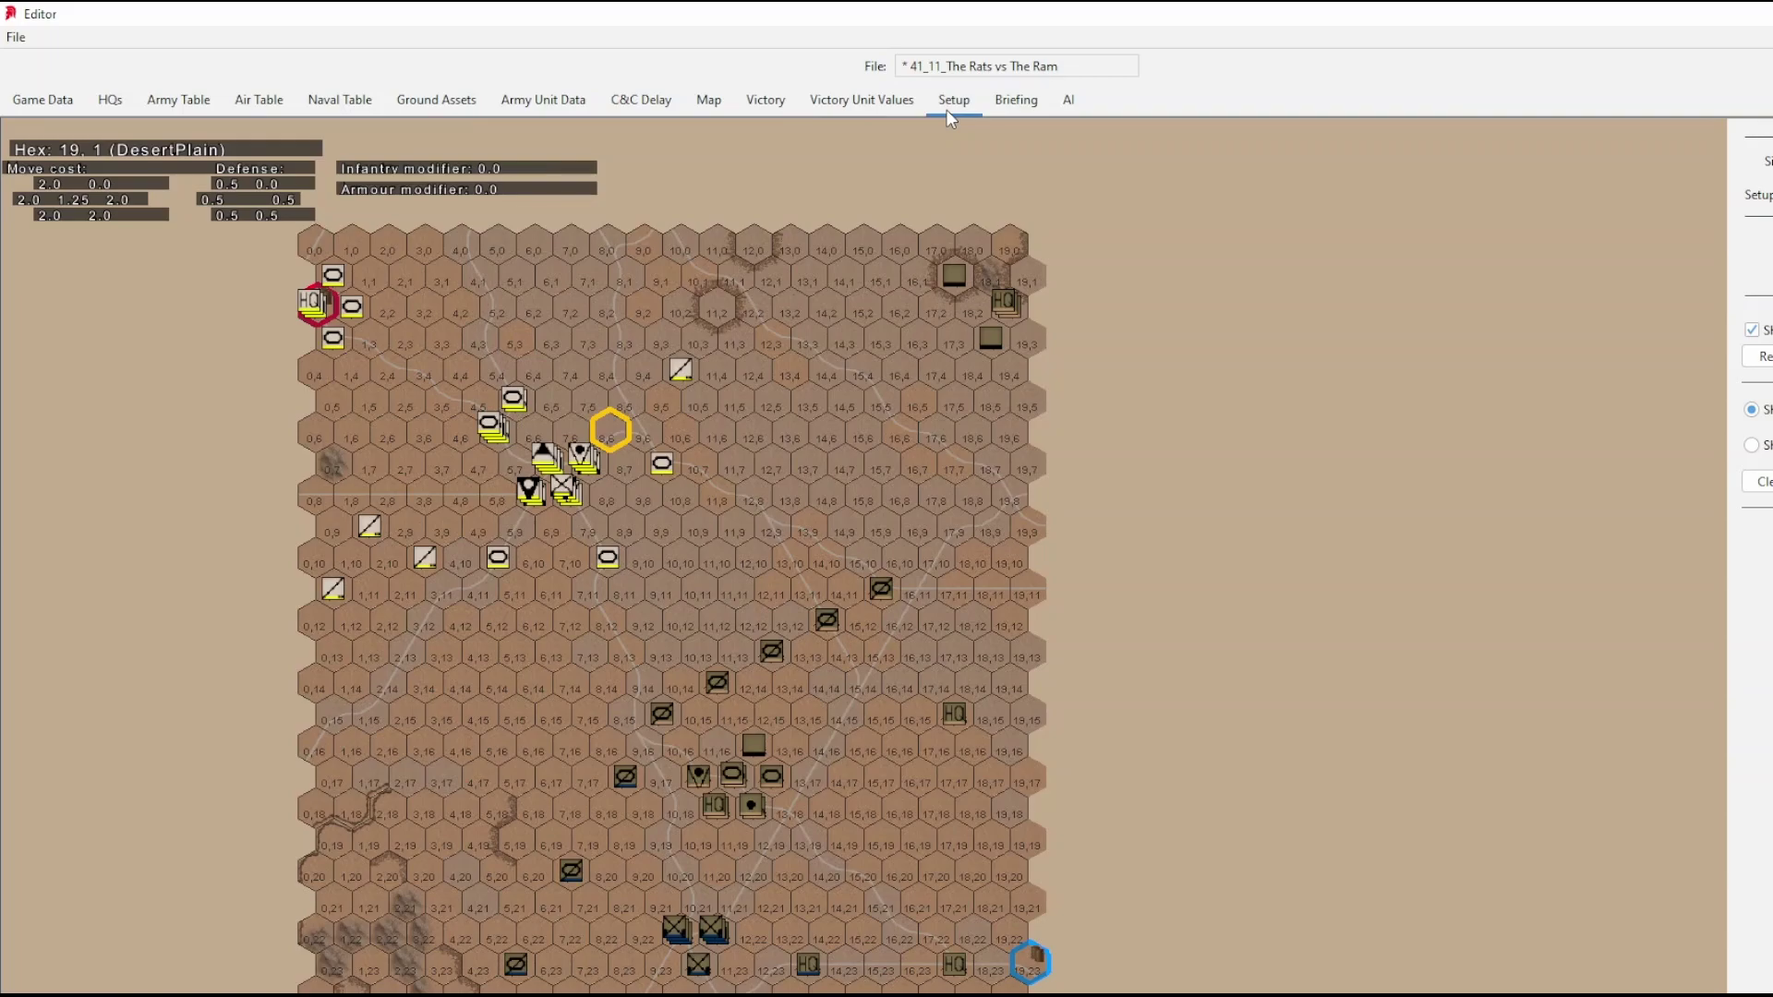
click(1012, 118)
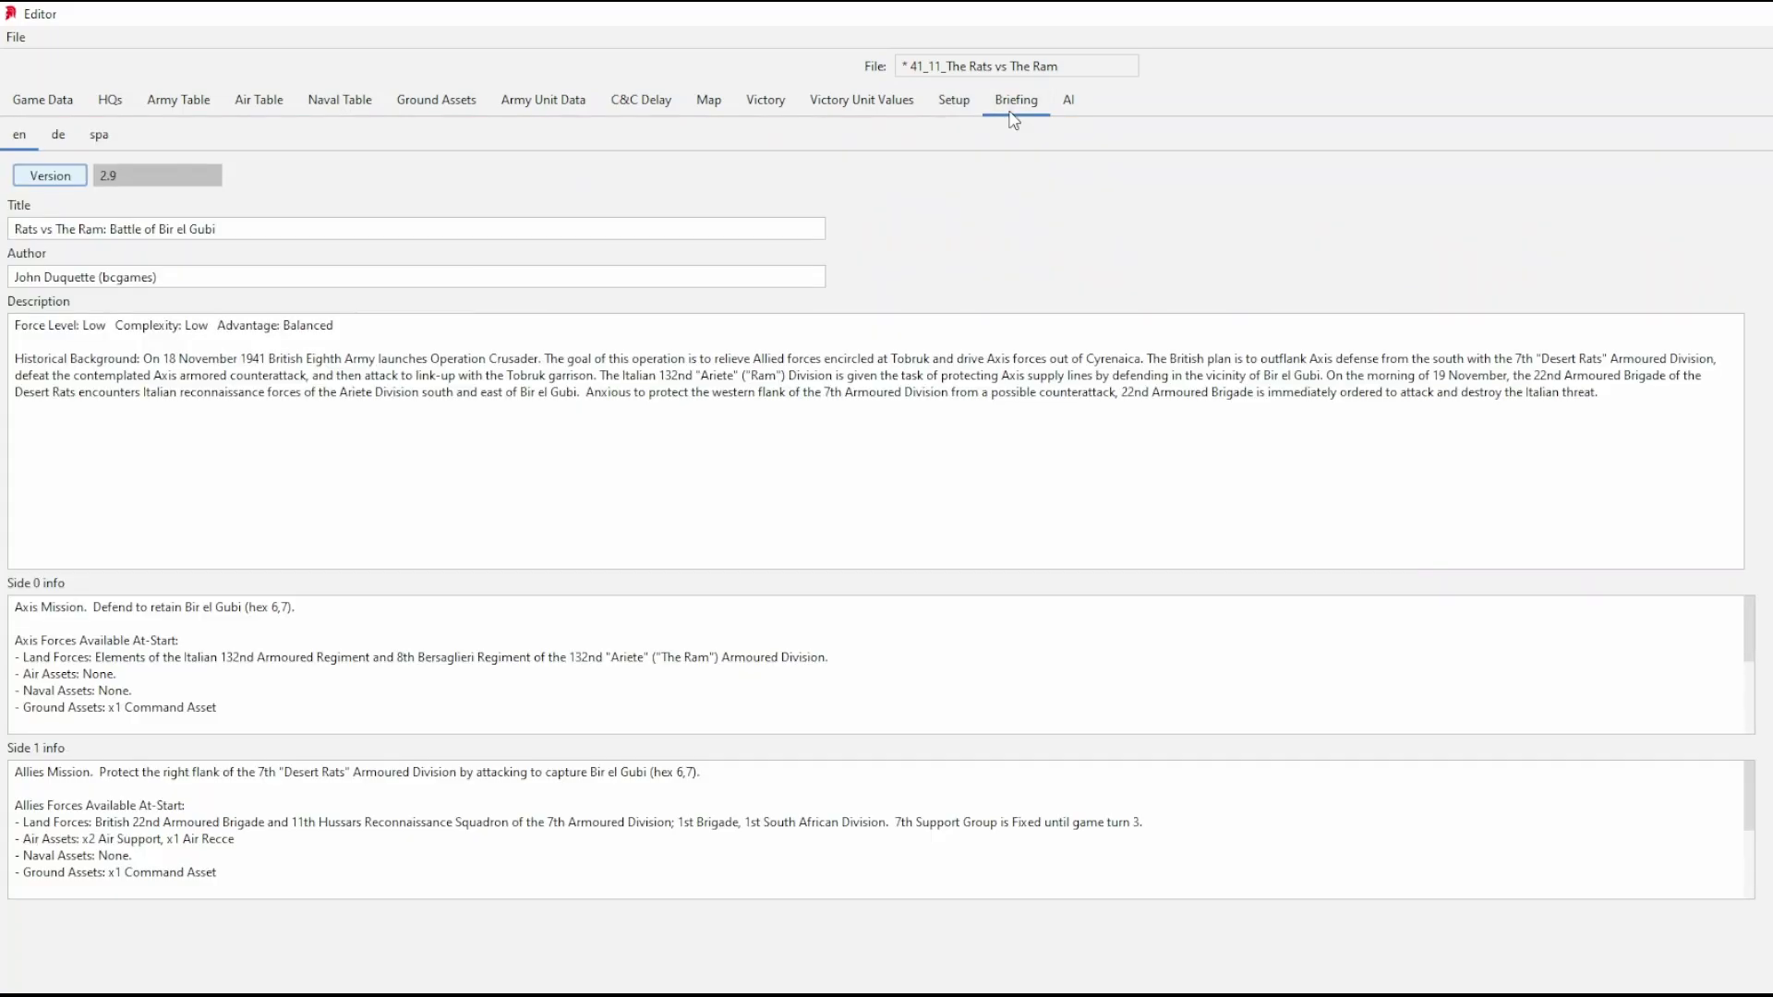
click(1069, 113)
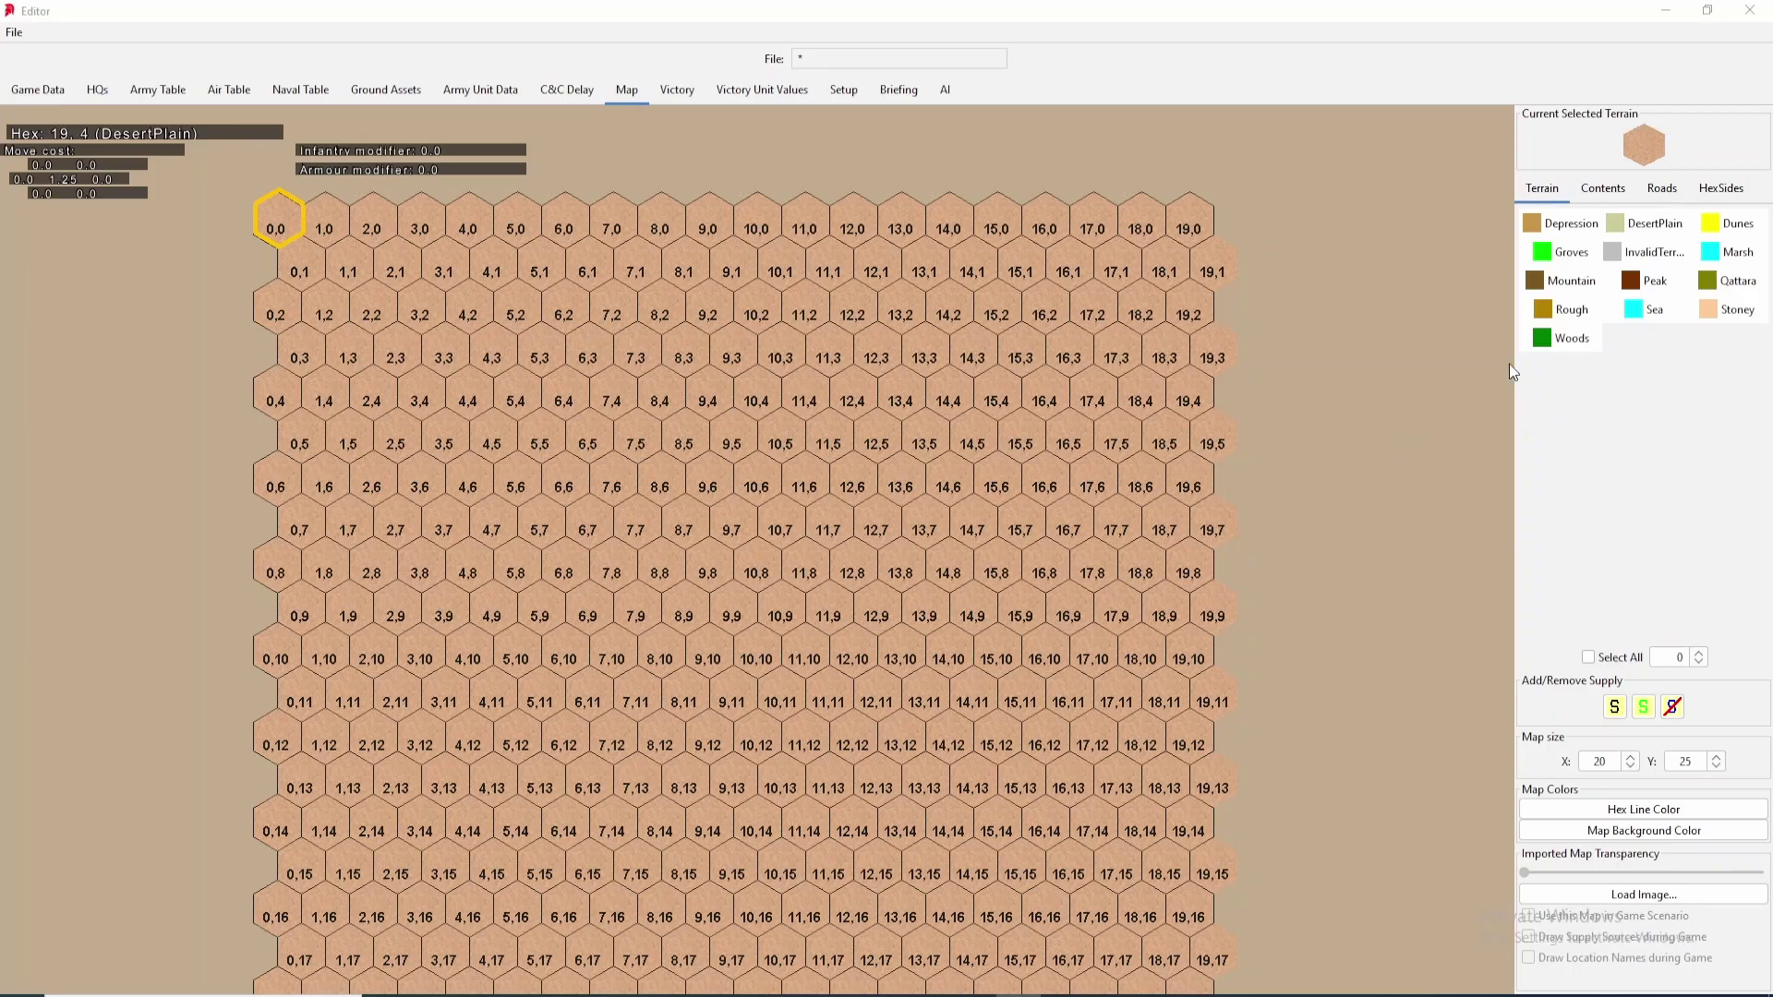
- Paint Dunes terrain on hexes 6,8, 6,9 and 7,9 of the blank desert map
click(1738, 226)
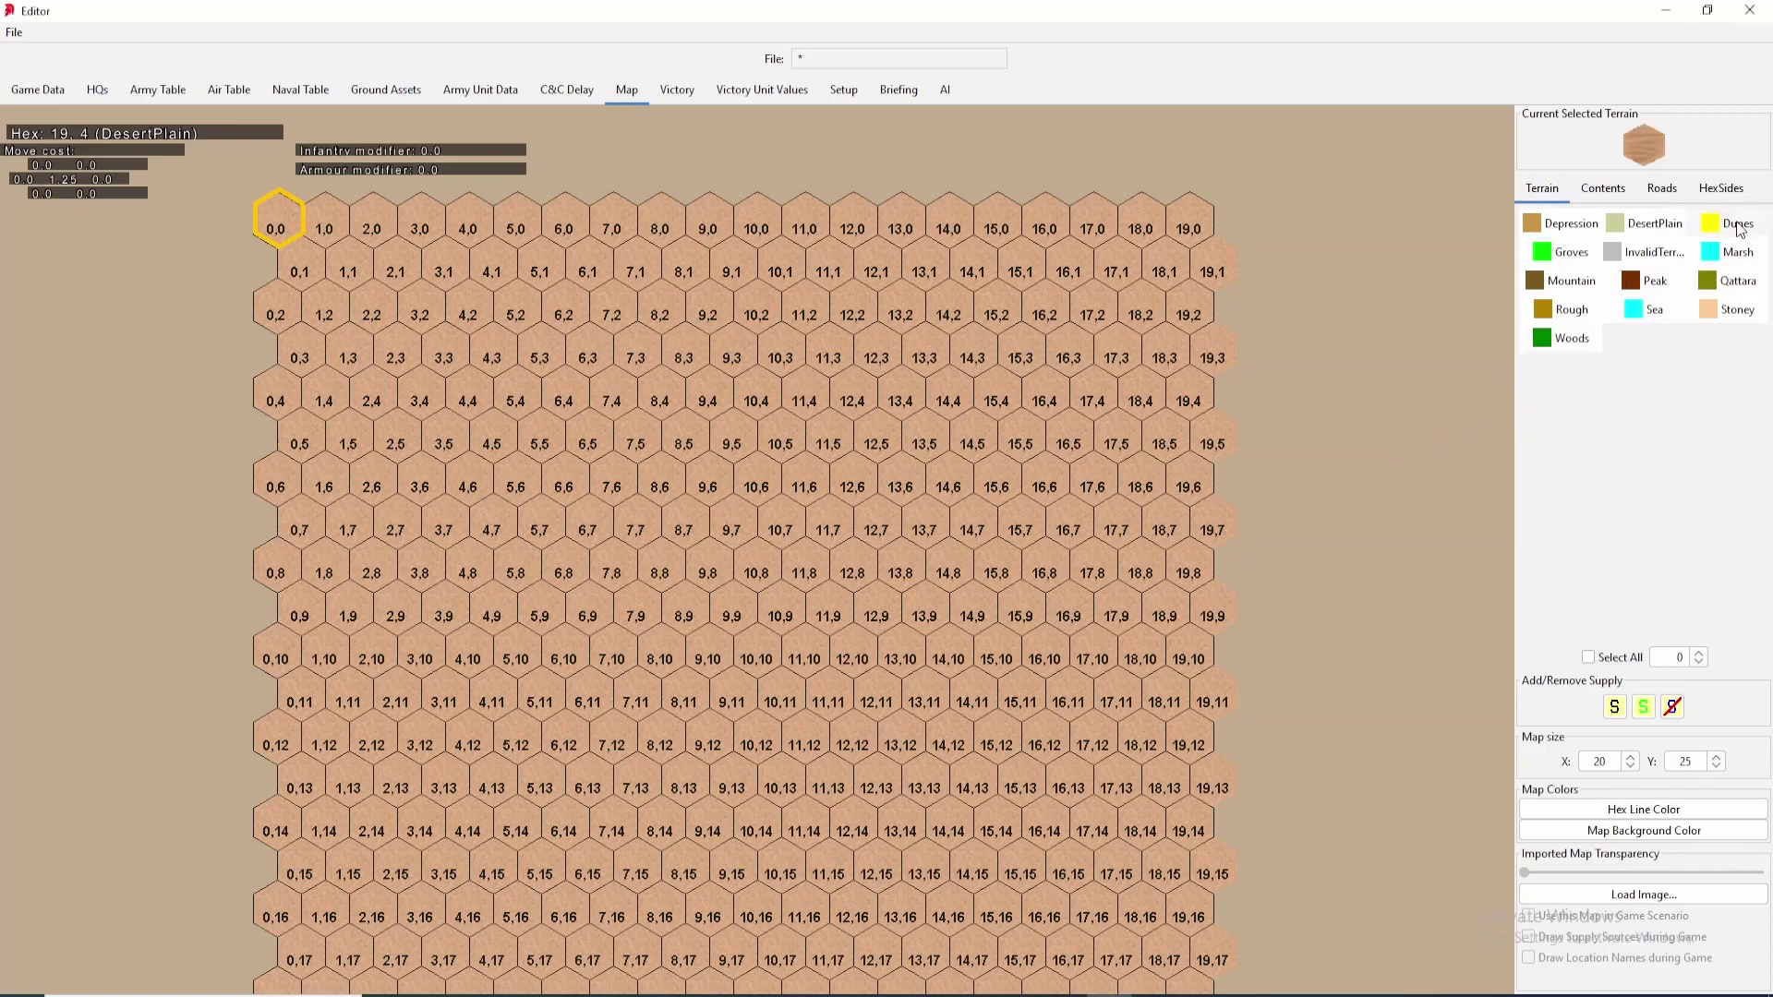
click(554, 580)
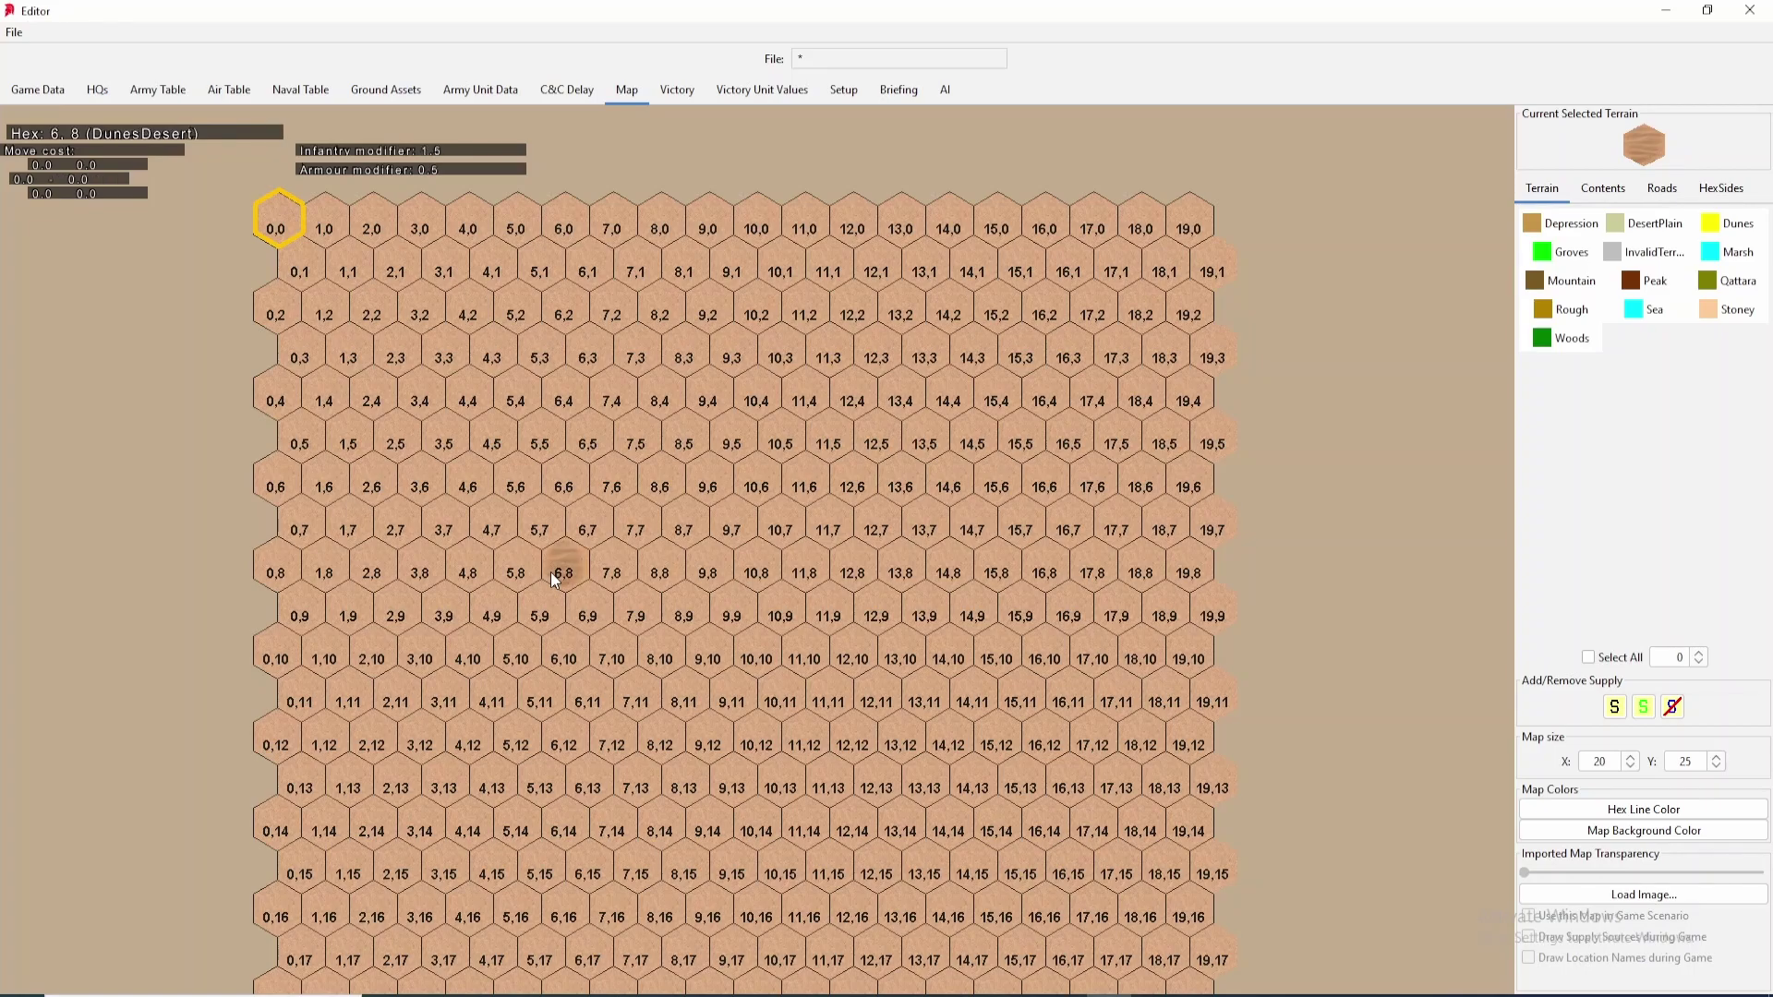
click(595, 596)
click(641, 611)
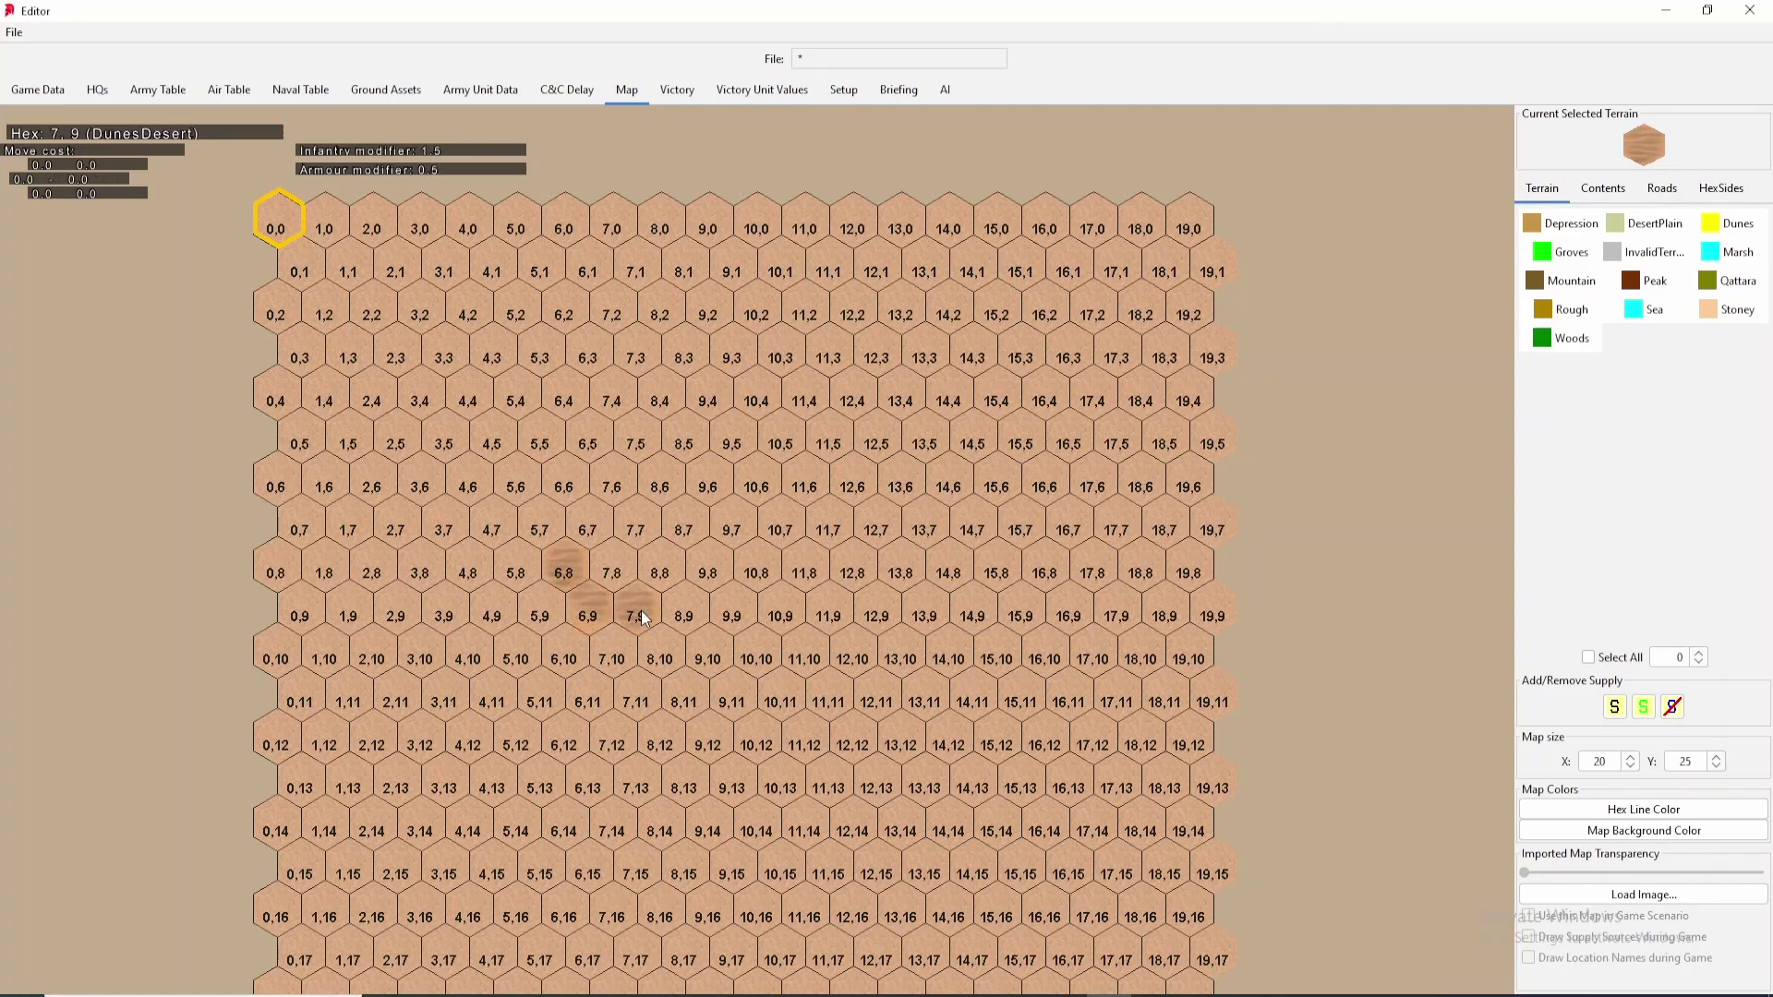
- Paint a block of Sea terrain across rows 0 to 2, from hex 10,0 to hex 19,2
click(1654, 313)
click(757, 229)
drag(827, 224, 949, 221)
mouse_move(1088, 225)
mouse_down()
mouse_move(1176, 224)
mouse_move(768, 244)
mouse_move(1121, 274)
mouse_up()
drag(848, 310, 1161, 307)
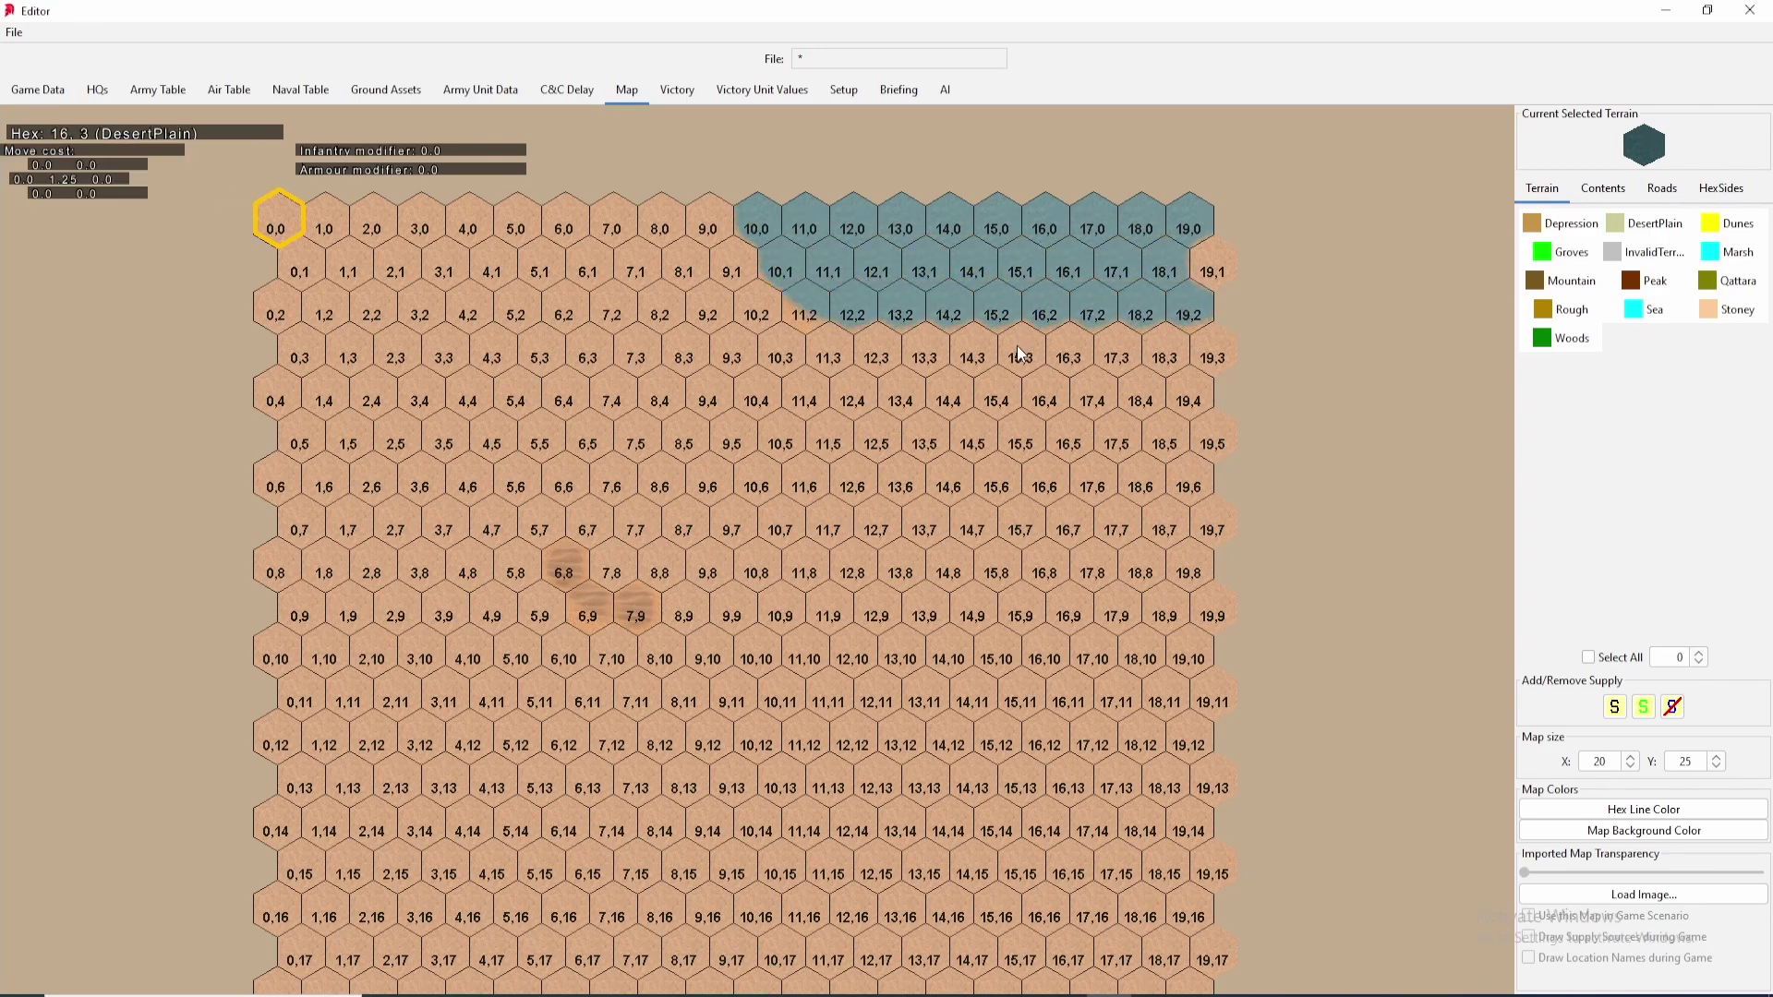
- Repaint the inner sea hexes 11,0 to 18,0 and 11,1 to 17,1 as open sea, leaving a coastal rim
drag(812, 229, 1099, 227)
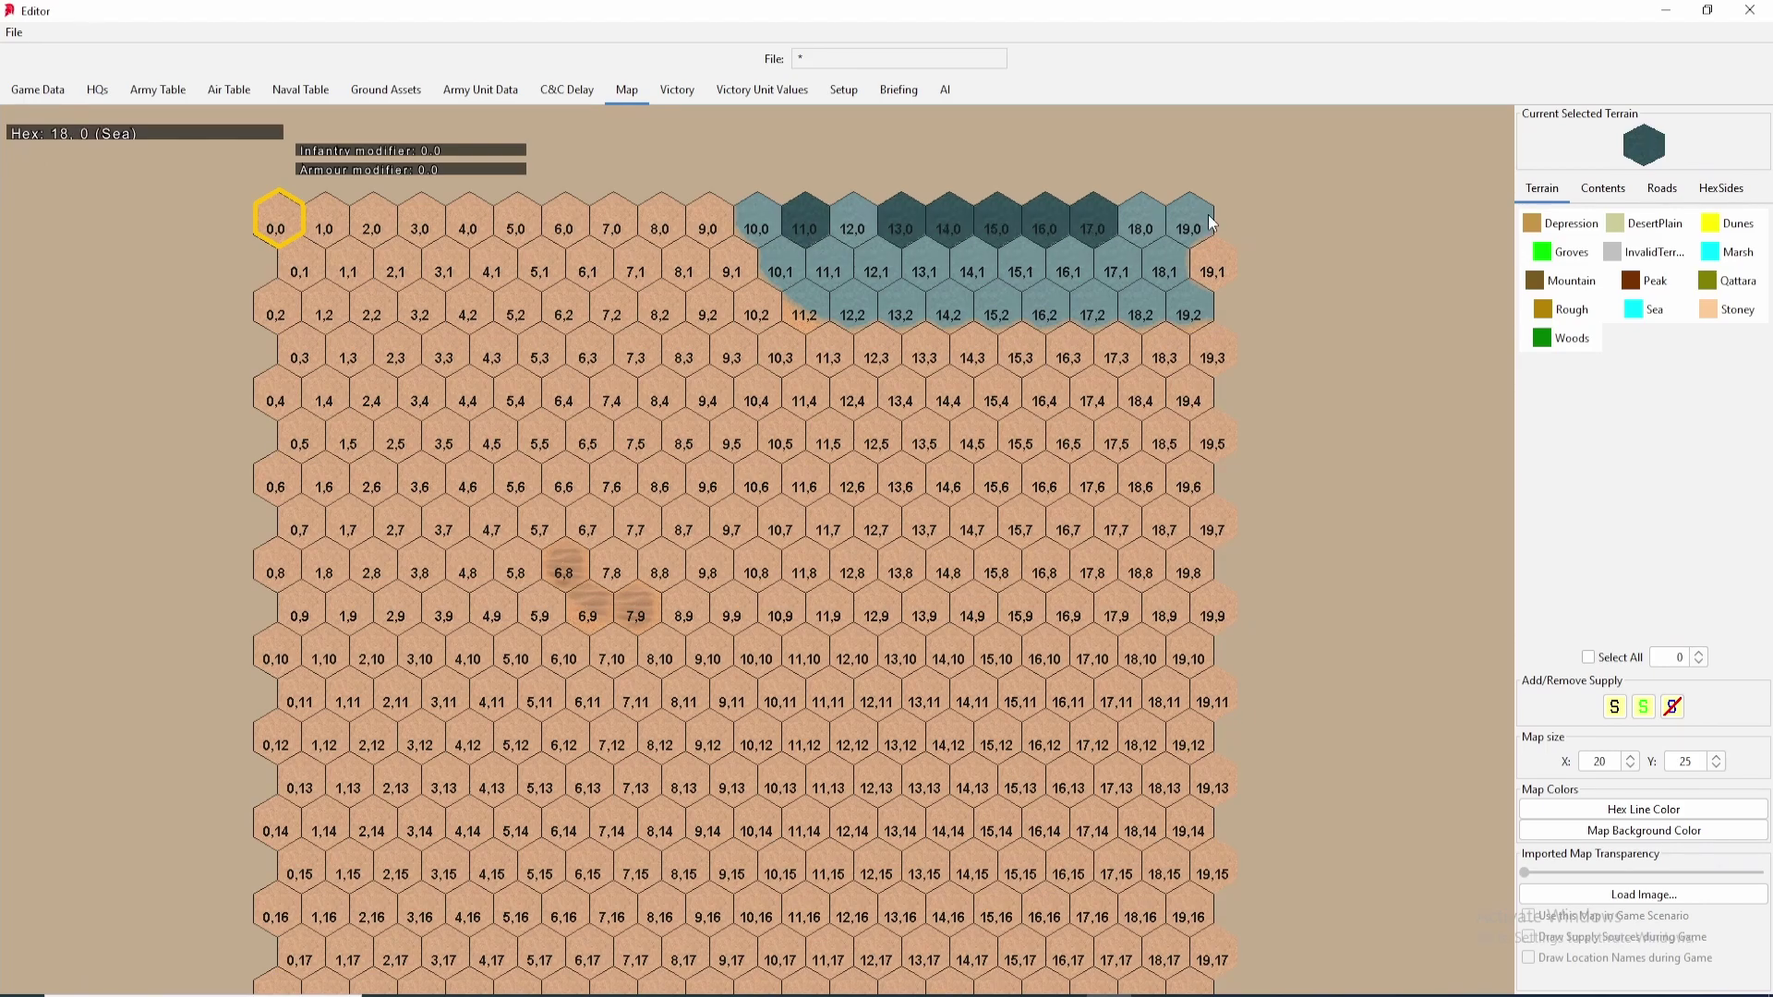
click(1141, 221)
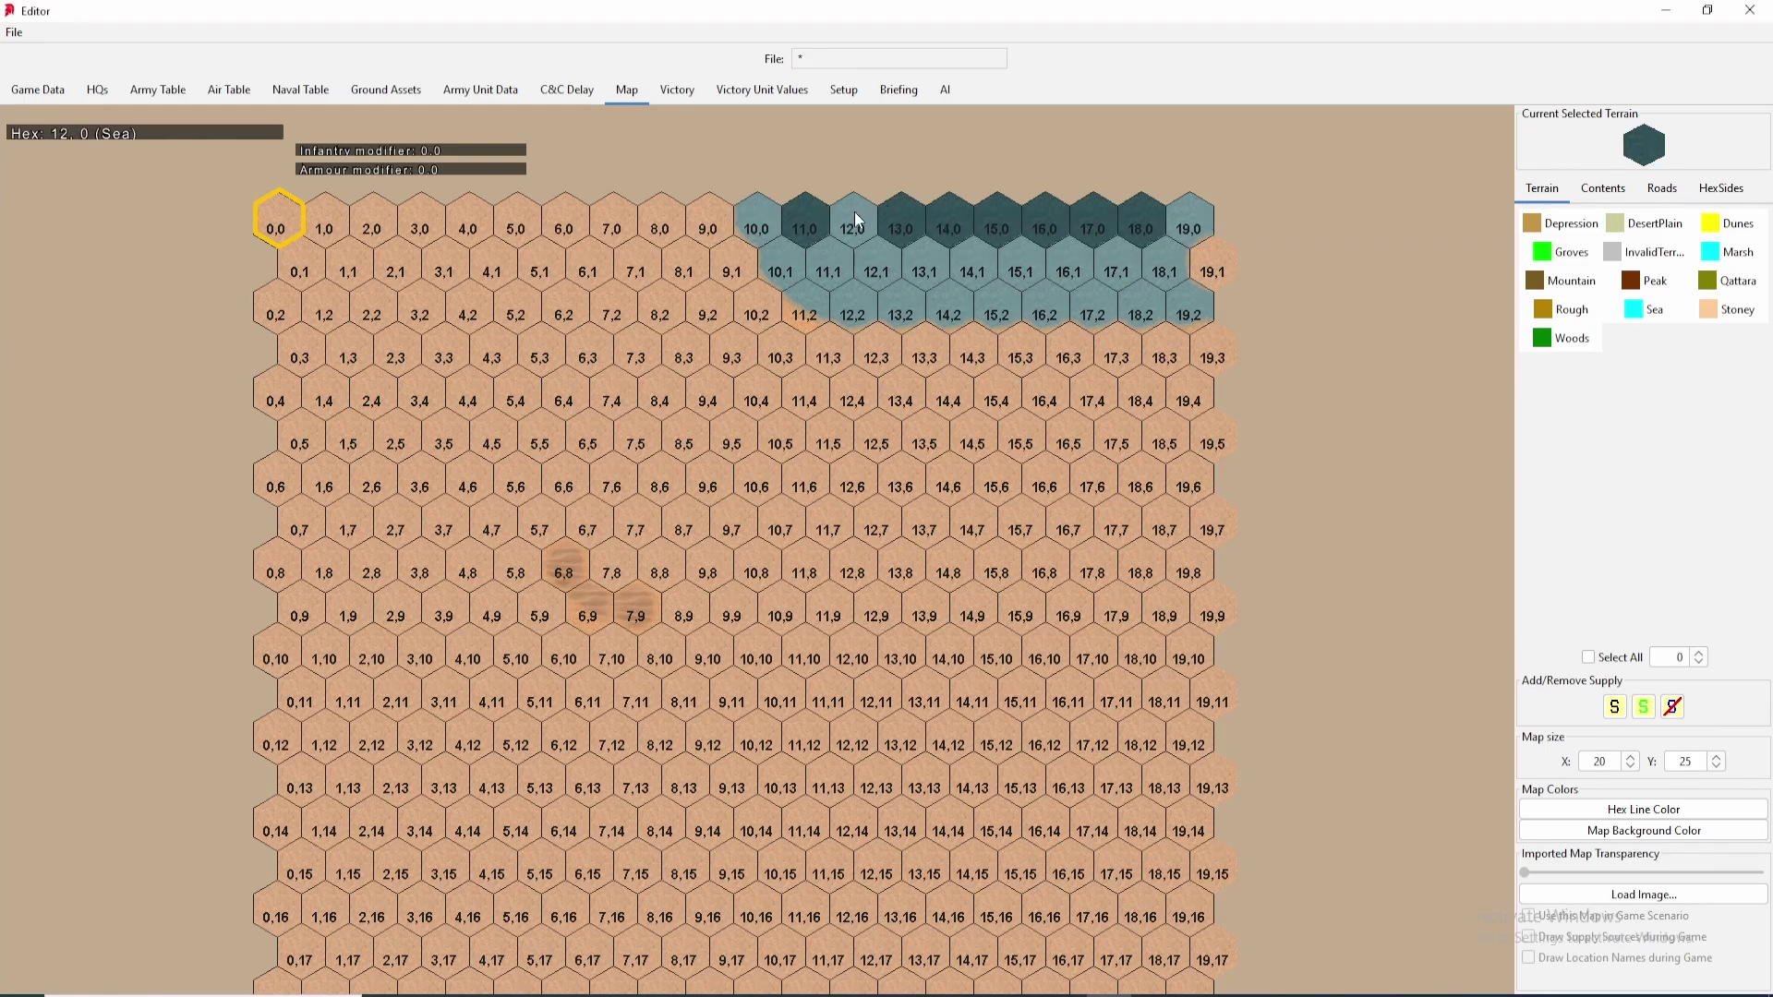
drag(1023, 262, 1071, 266)
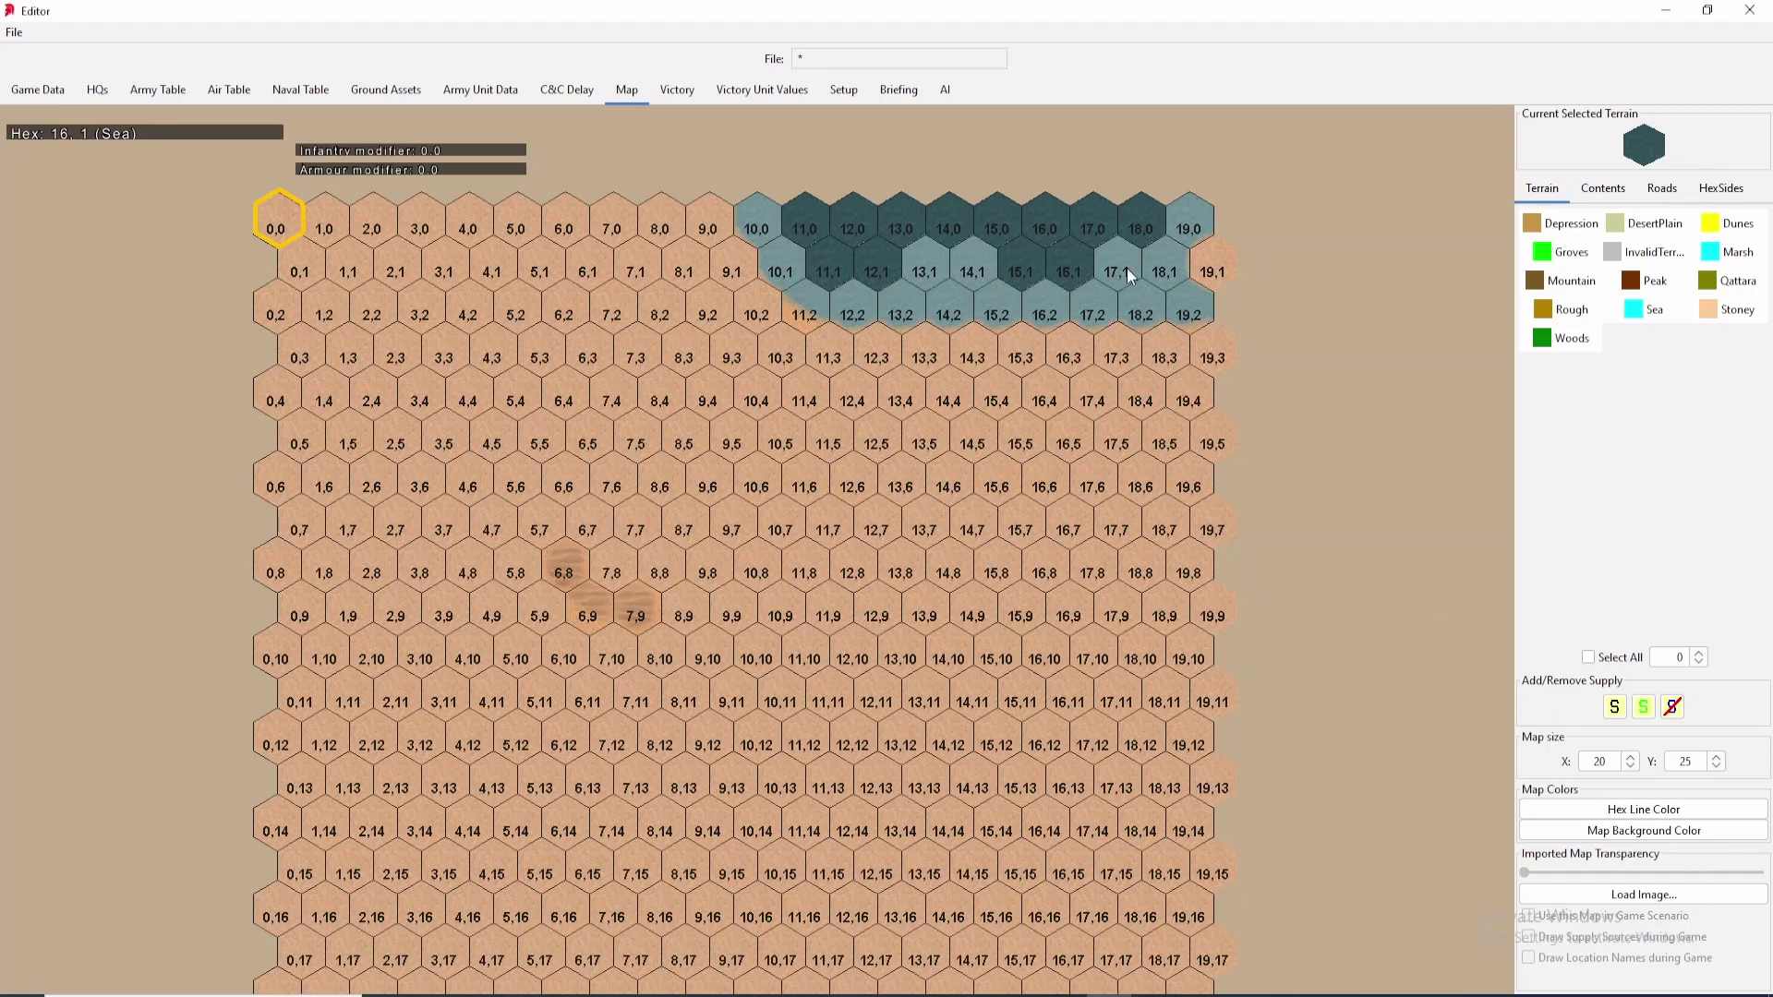
click(1116, 270)
click(923, 268)
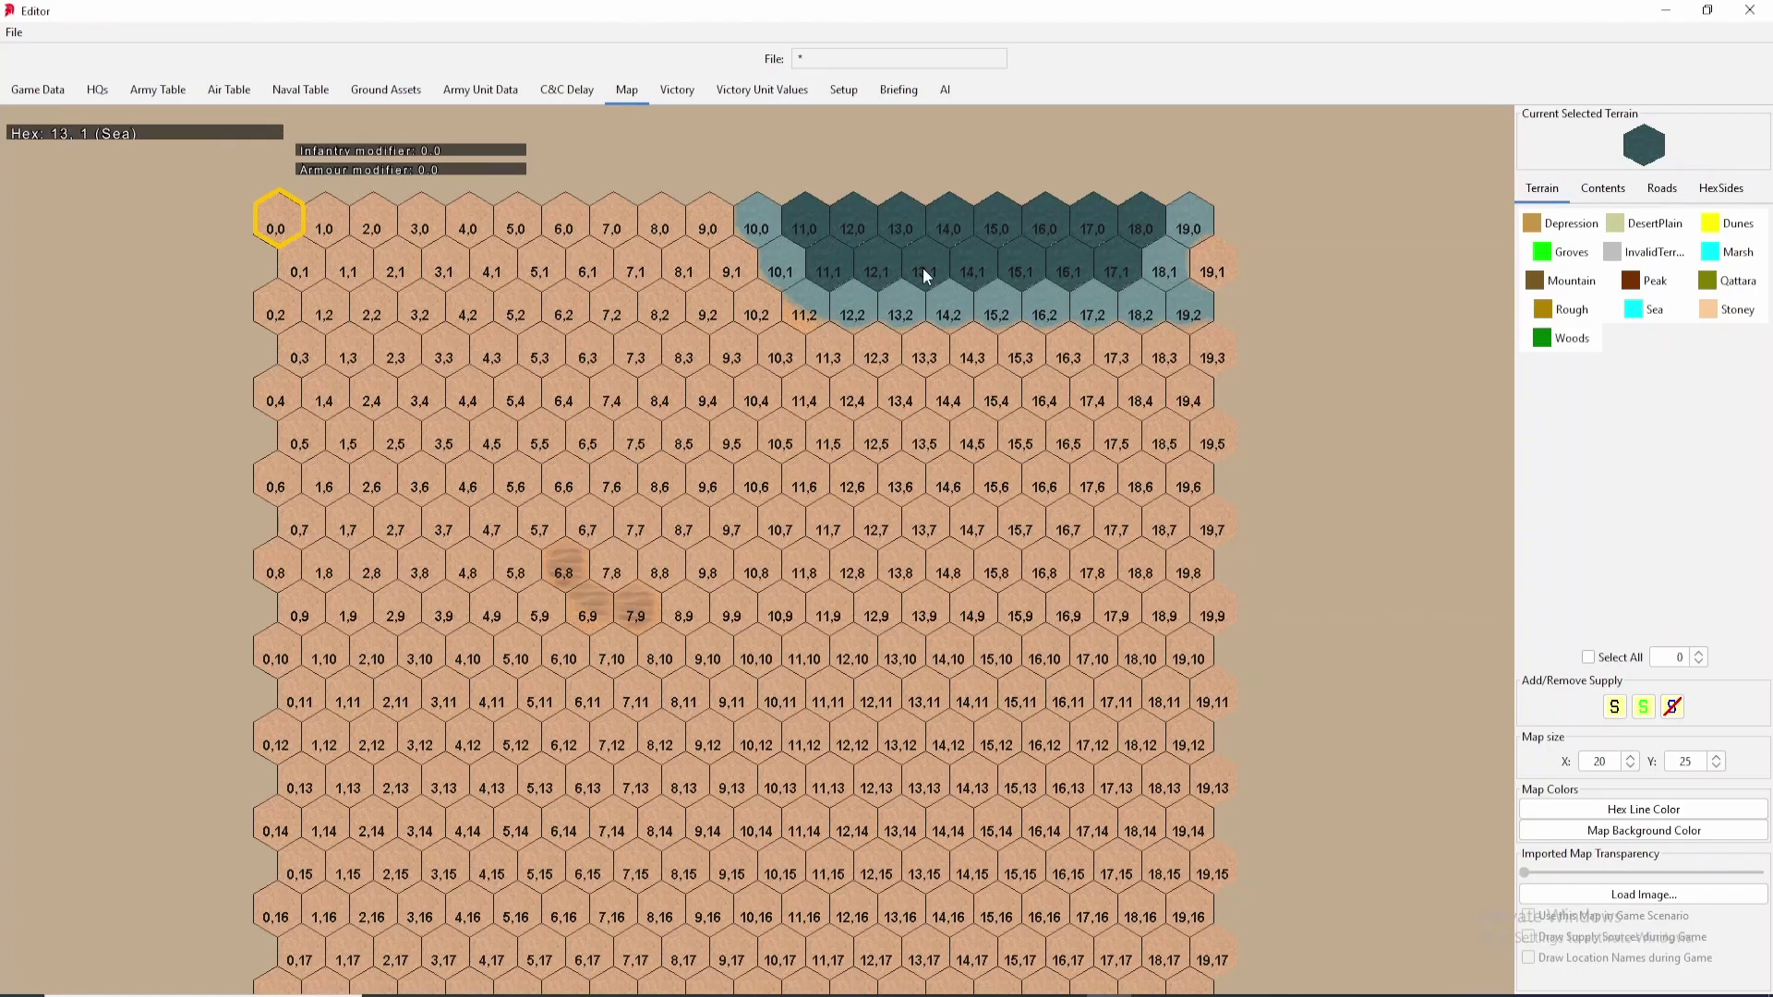
- Place a town in hex 7,8 and fortifications in hexes 6,7, 7,7 and 8,8
click(1602, 187)
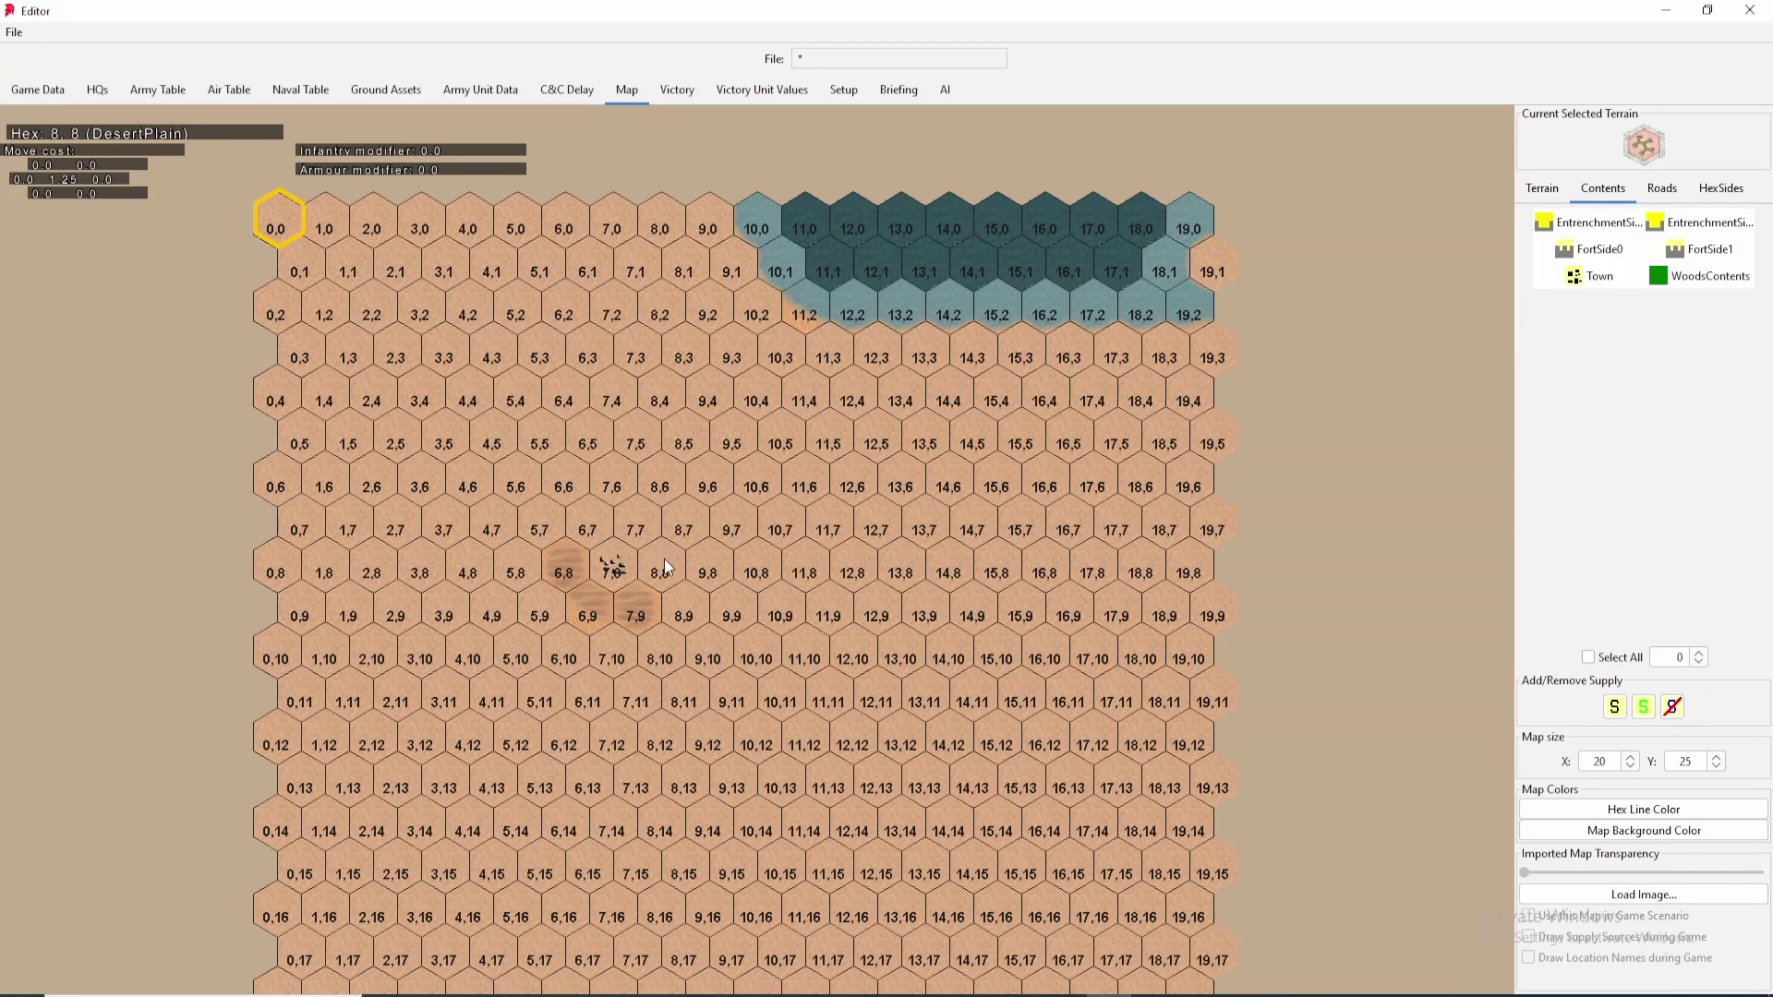
click(640, 522)
- Draw a highway running diagonally from hex 8,0 to hex 9,3 and bending east in hex 10,4
click(1662, 189)
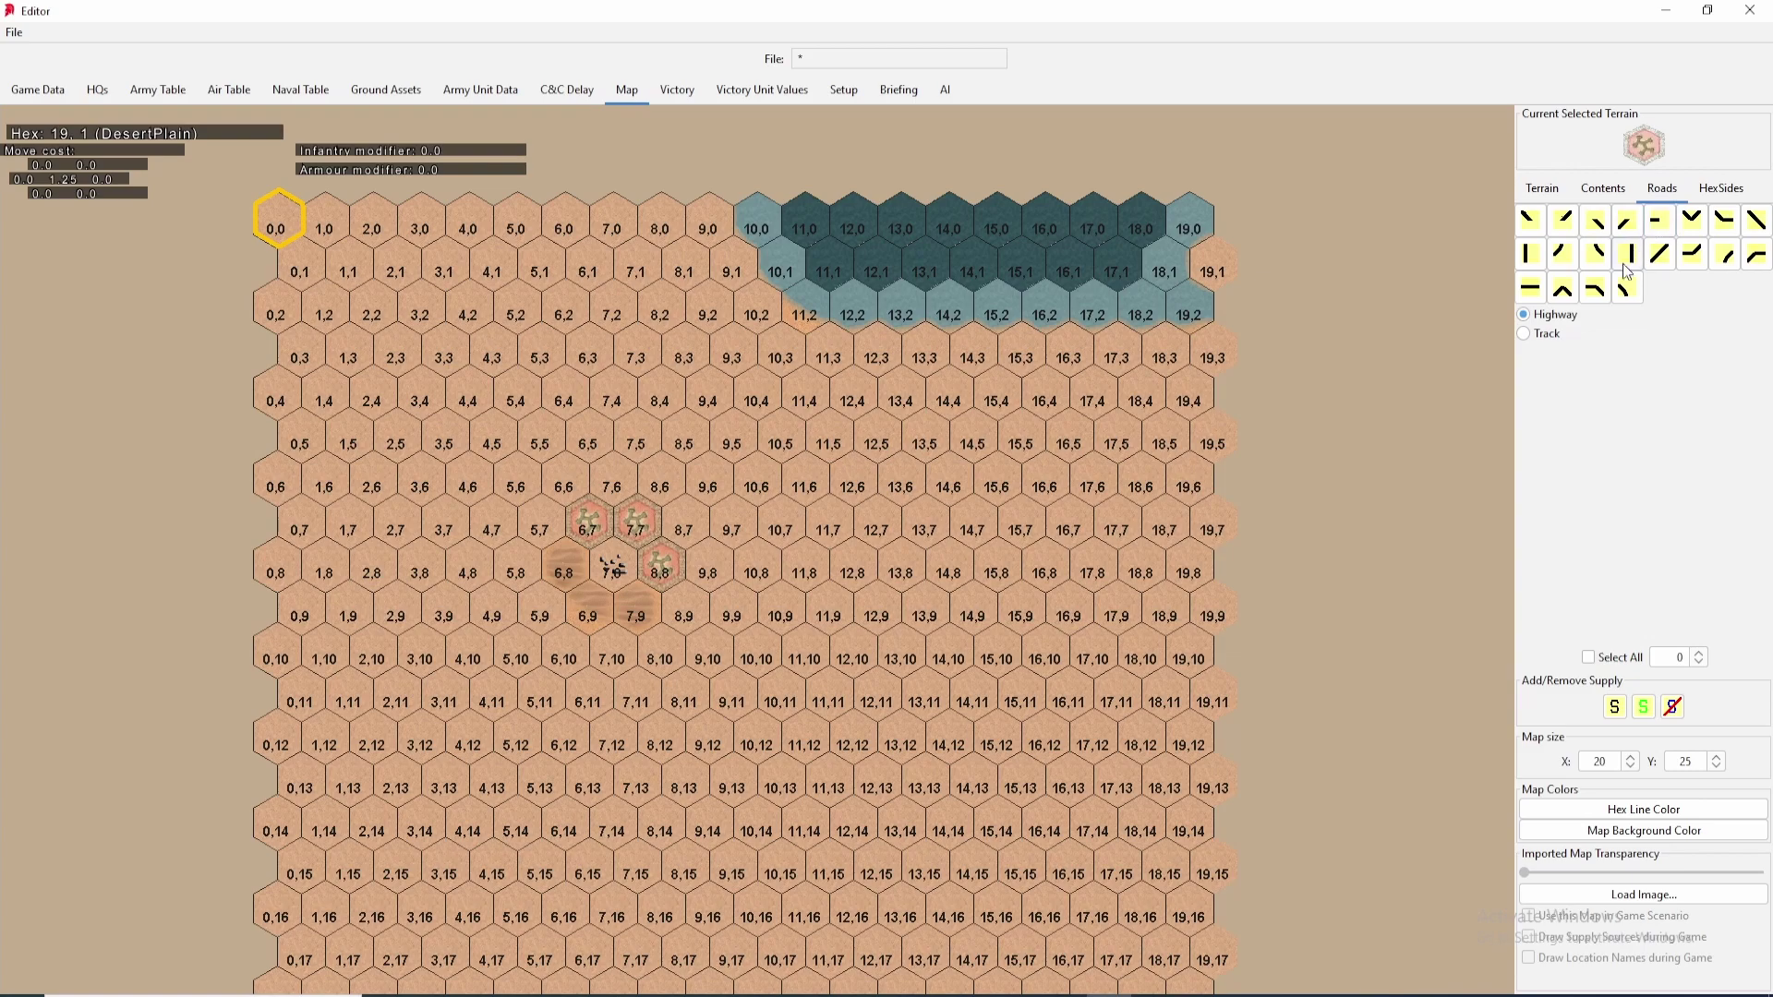
click(1754, 219)
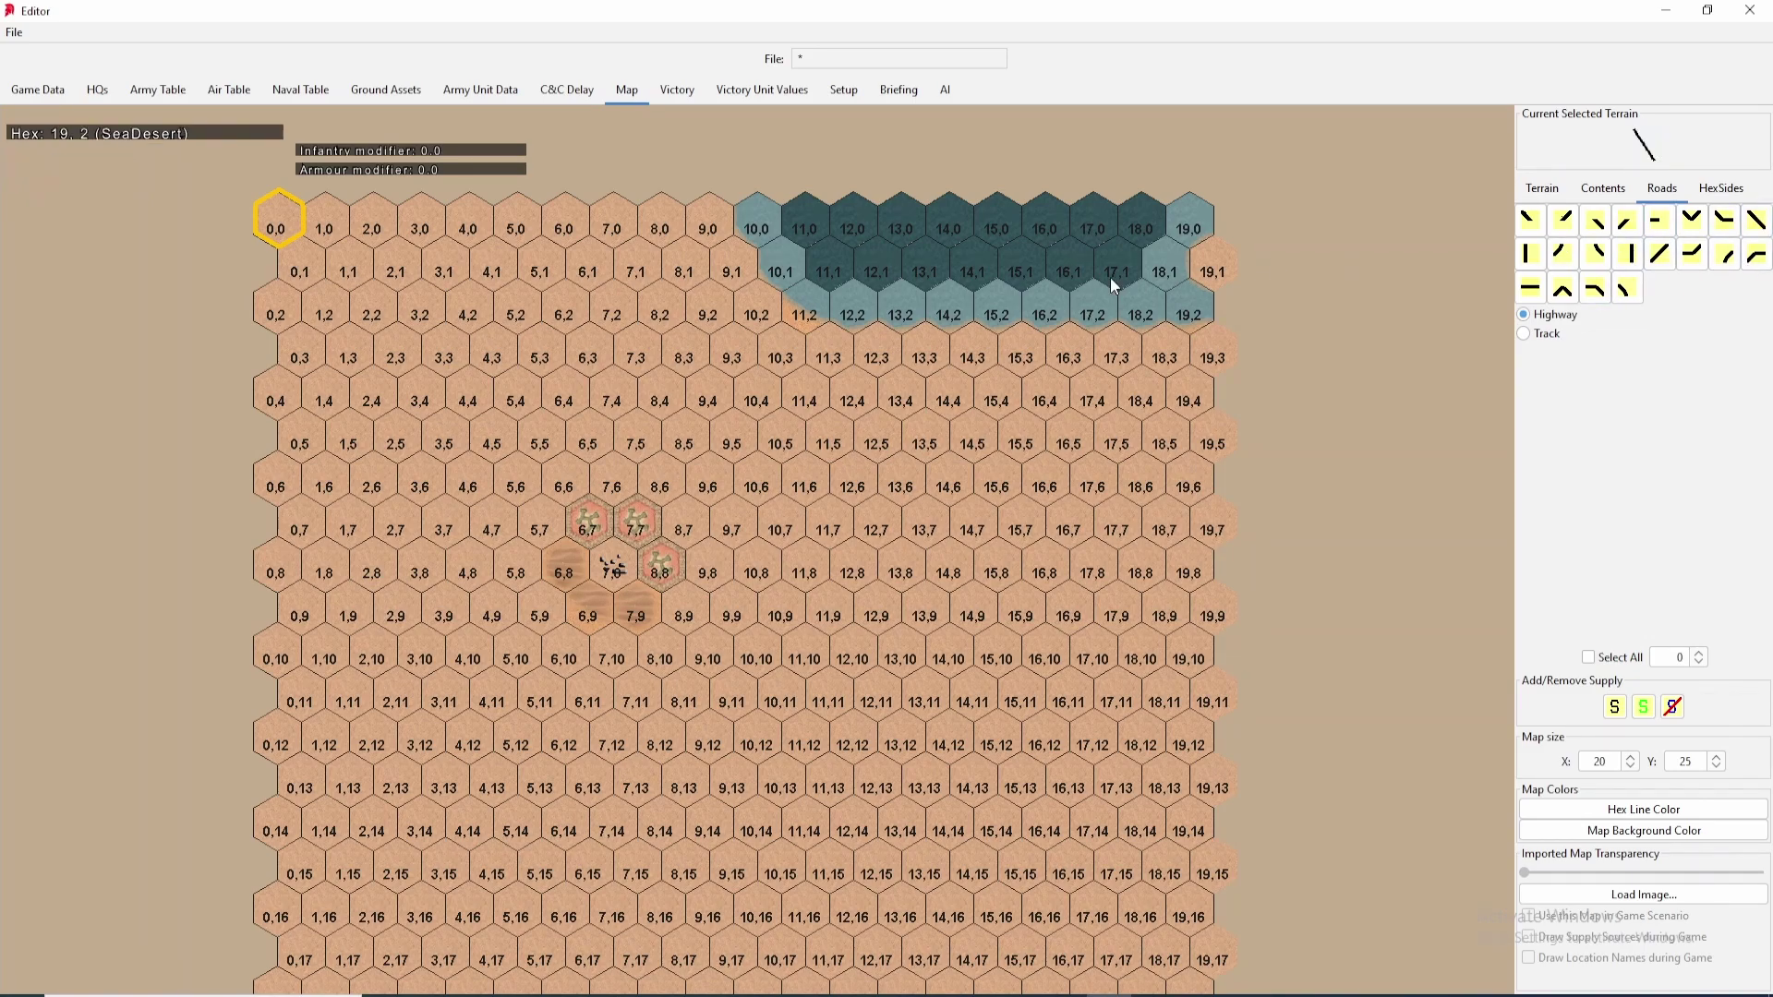
click(709, 314)
click(728, 351)
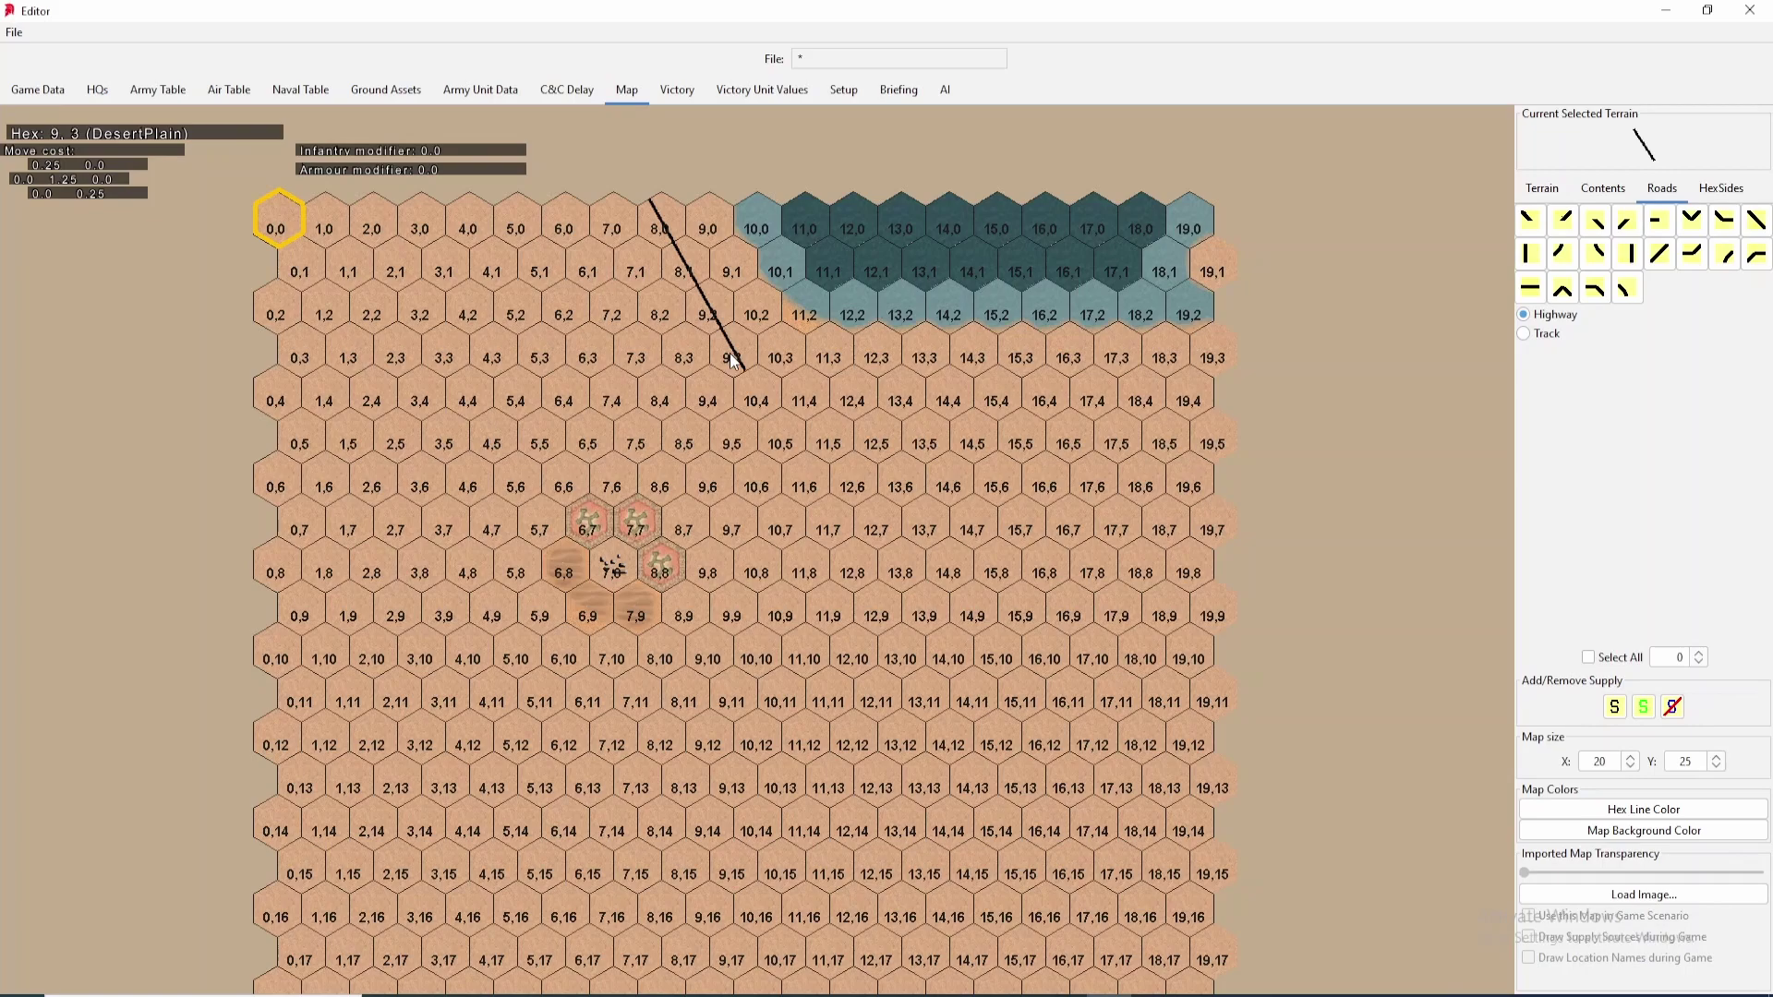
click(1724, 219)
click(765, 397)
- Extend the highway eastward along row 4 with straight horizontal road segments
click(1536, 290)
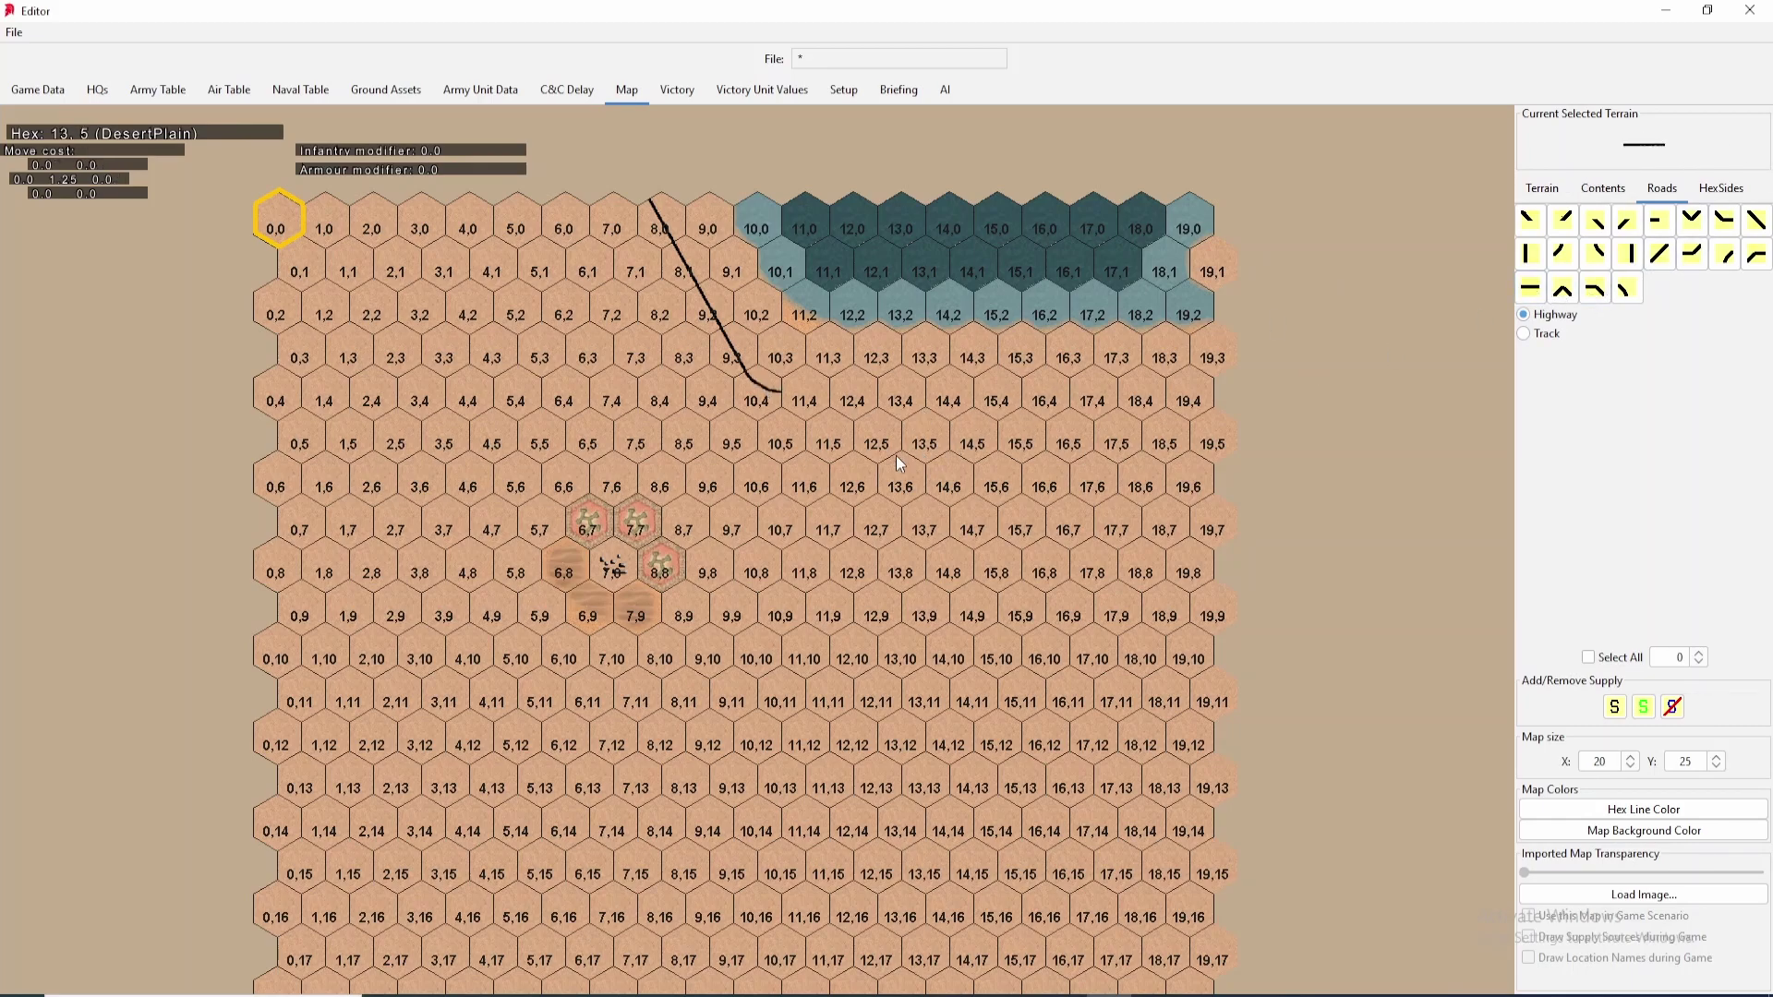
click(917, 396)
click(950, 391)
click(1016, 397)
- Continue the road as a track, adding a diagonal segment in hex 14,5 below the highway
click(1524, 336)
click(1595, 289)
click(1756, 220)
click(983, 435)
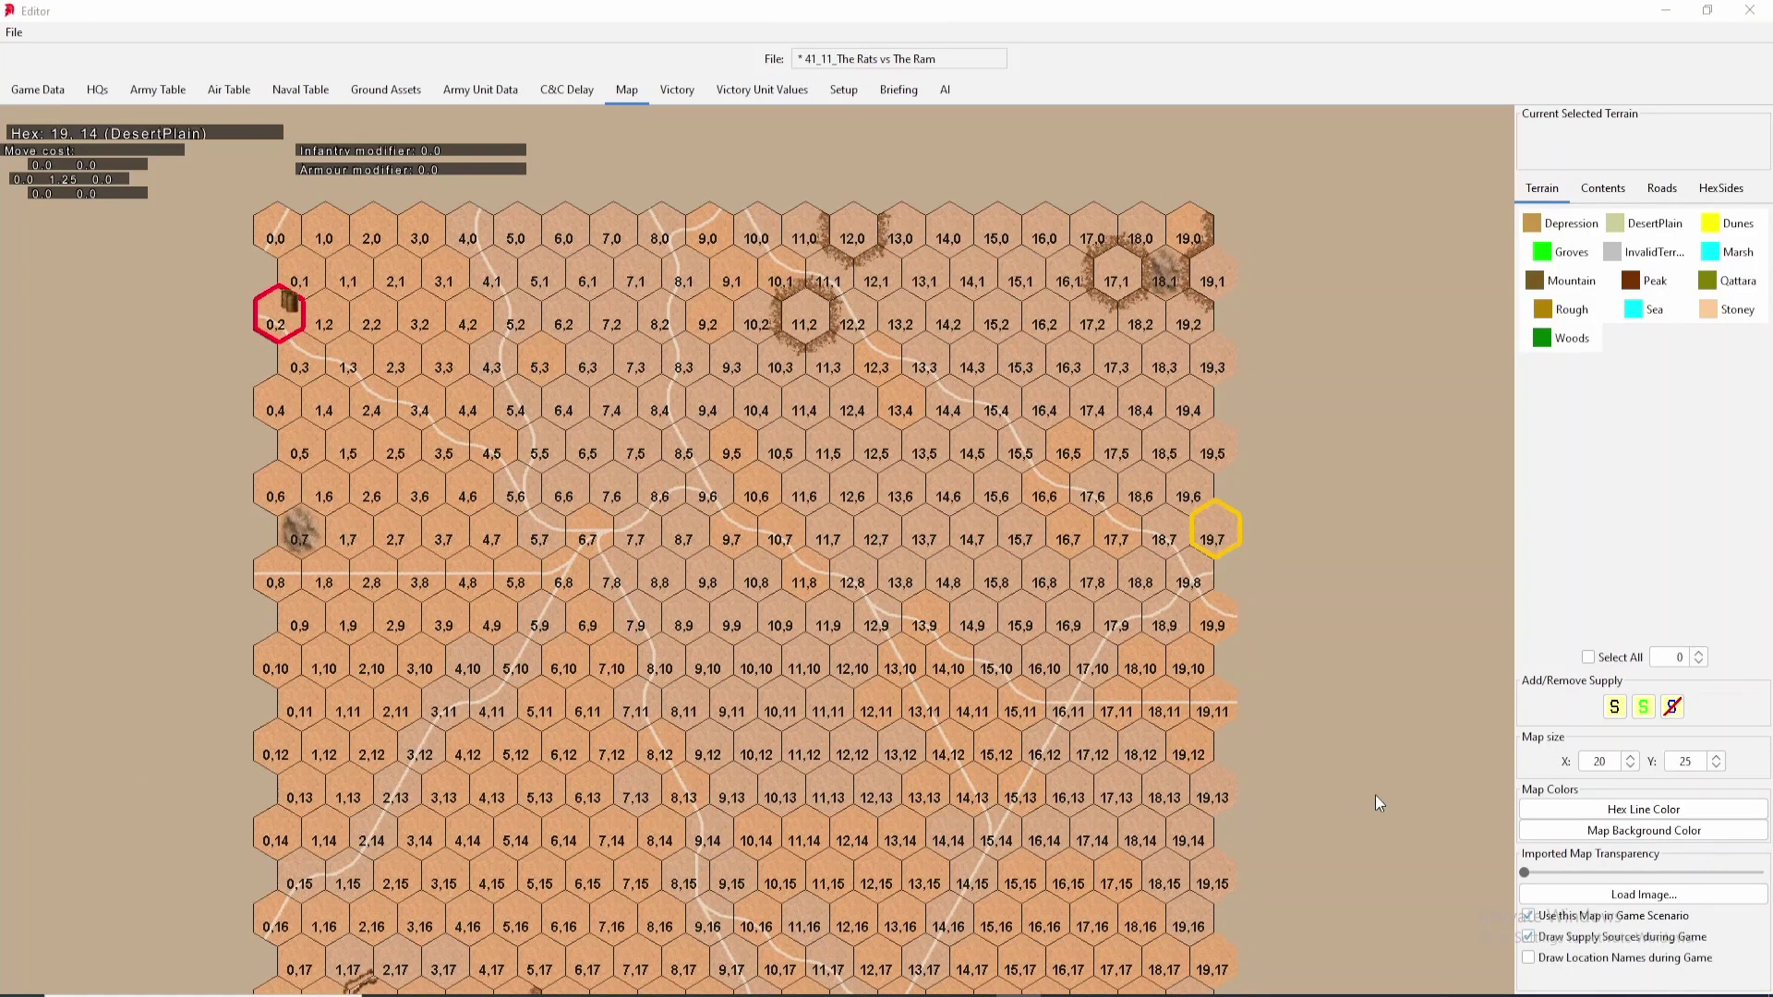
- Load MAP_RAT.png from the maps folder as the map image and raise its Imported Map Transparency to the maximum
click(1542, 895)
drag(702, 573, 1099, 596)
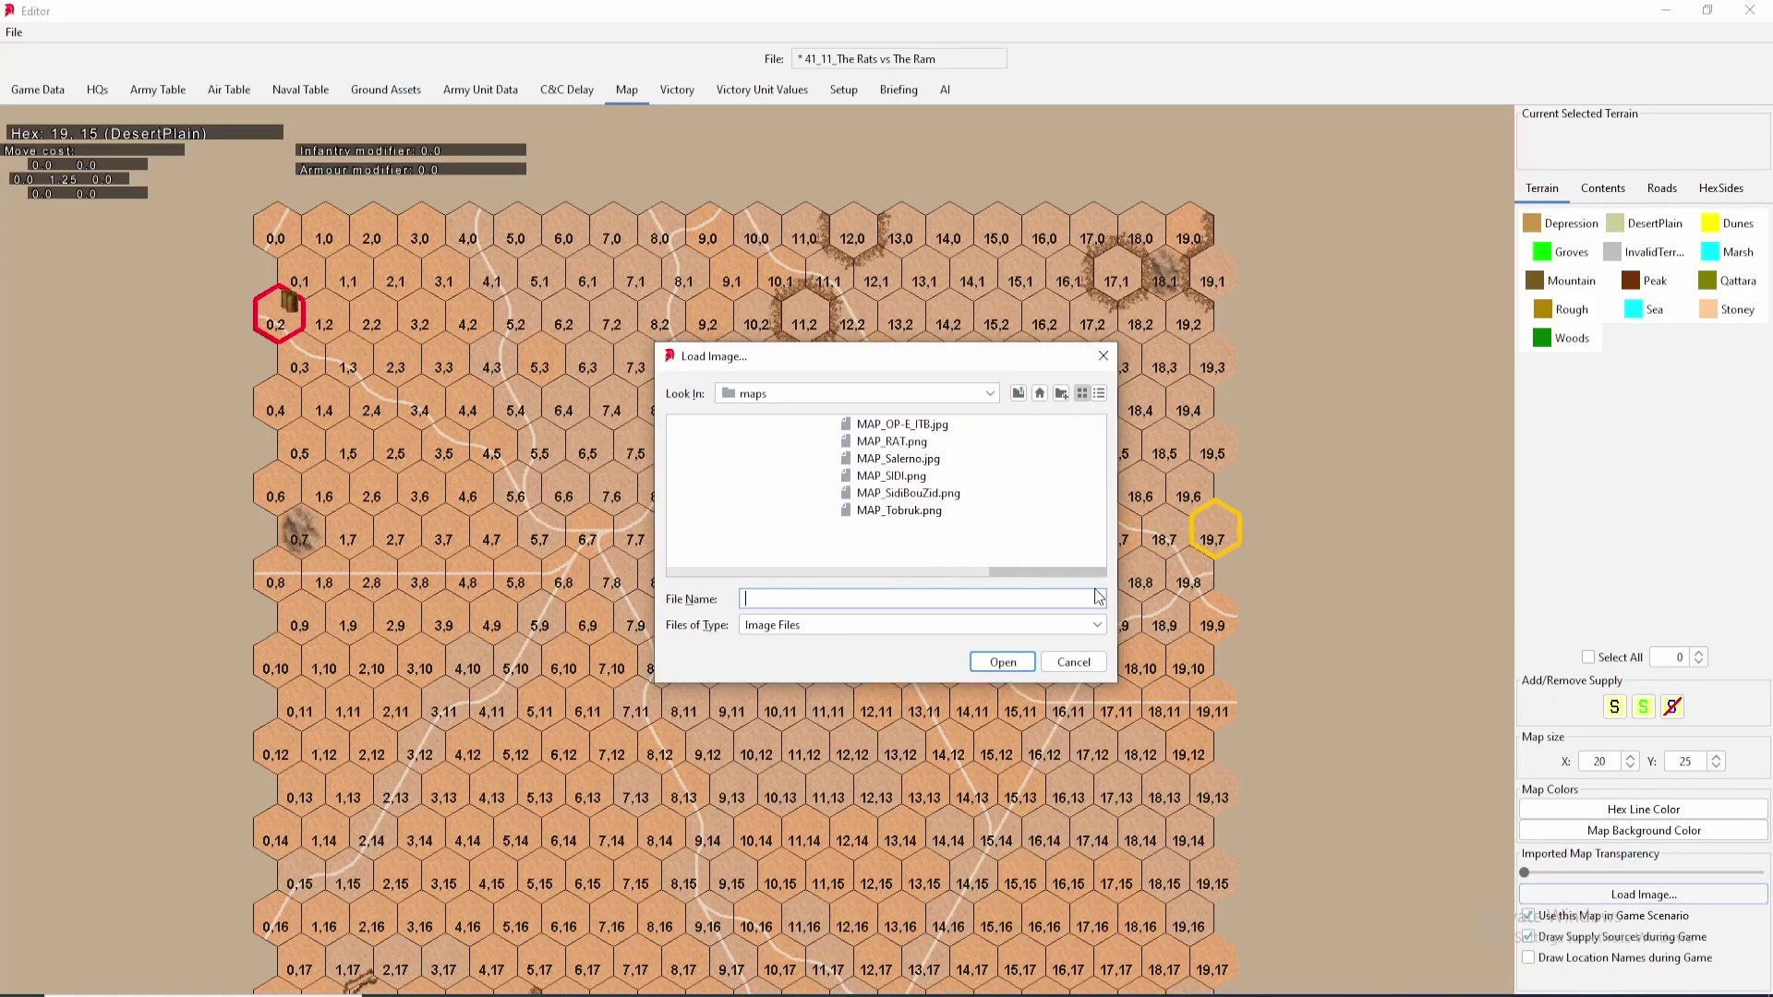
click(892, 443)
click(997, 660)
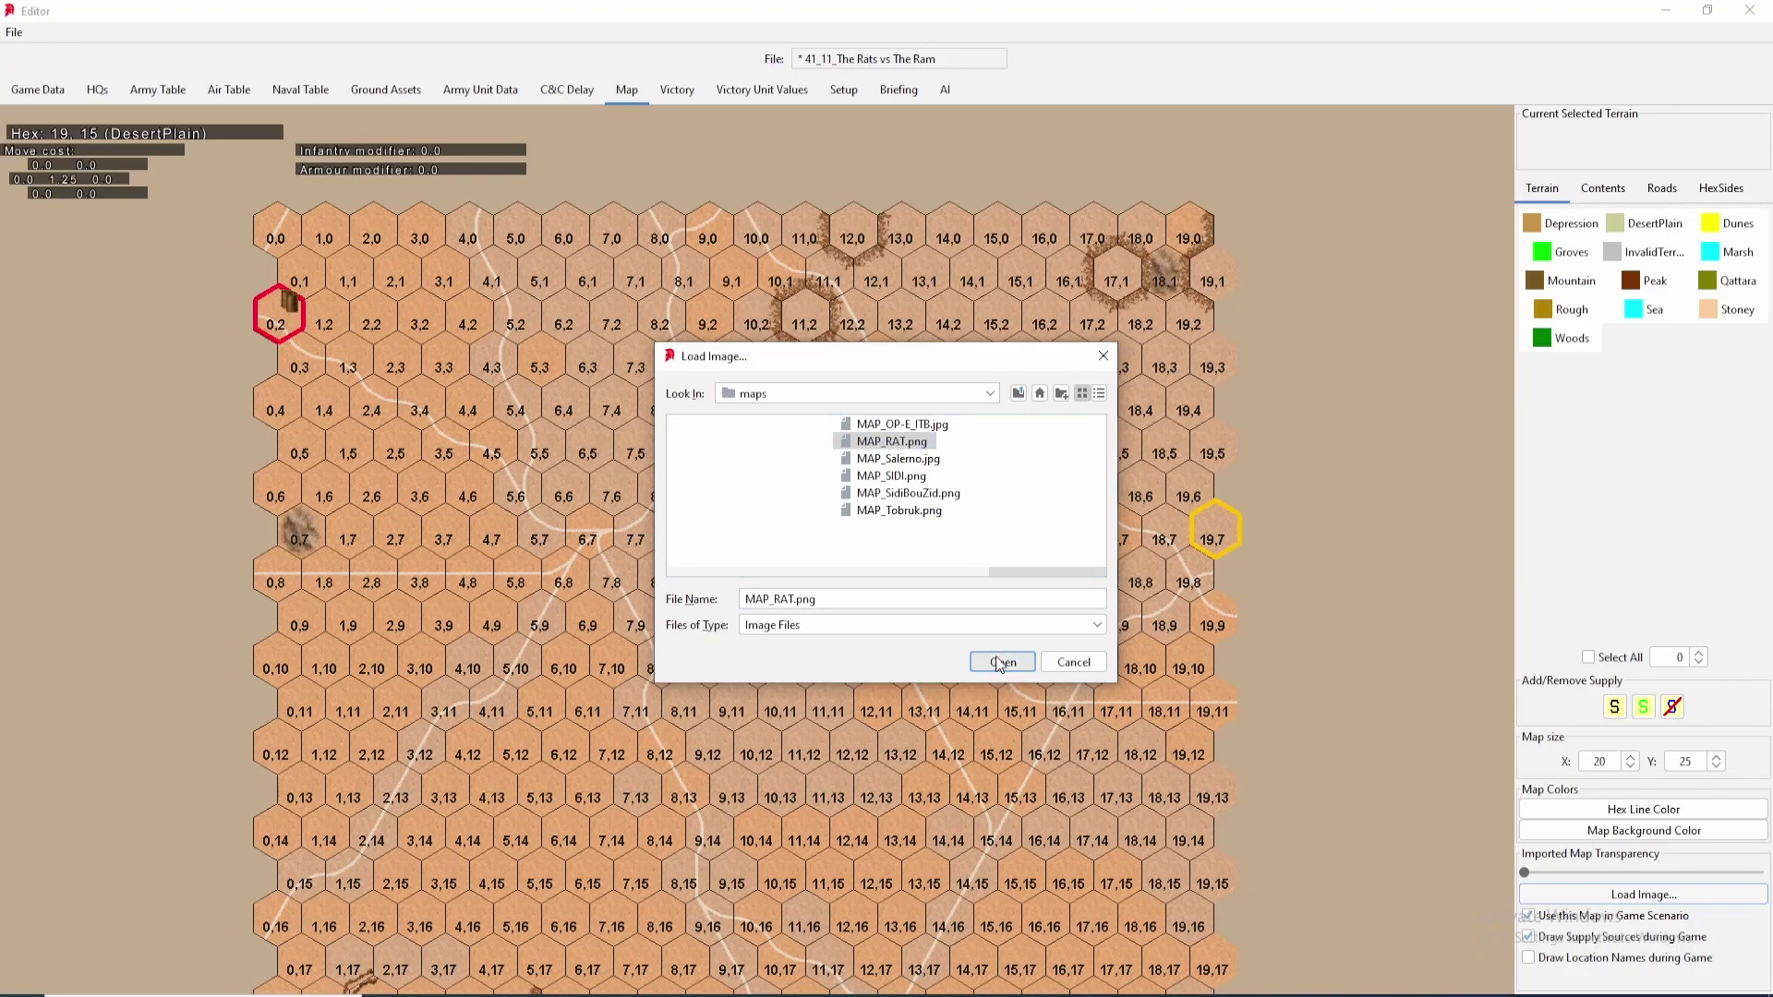
drag(1524, 872, 1770, 894)
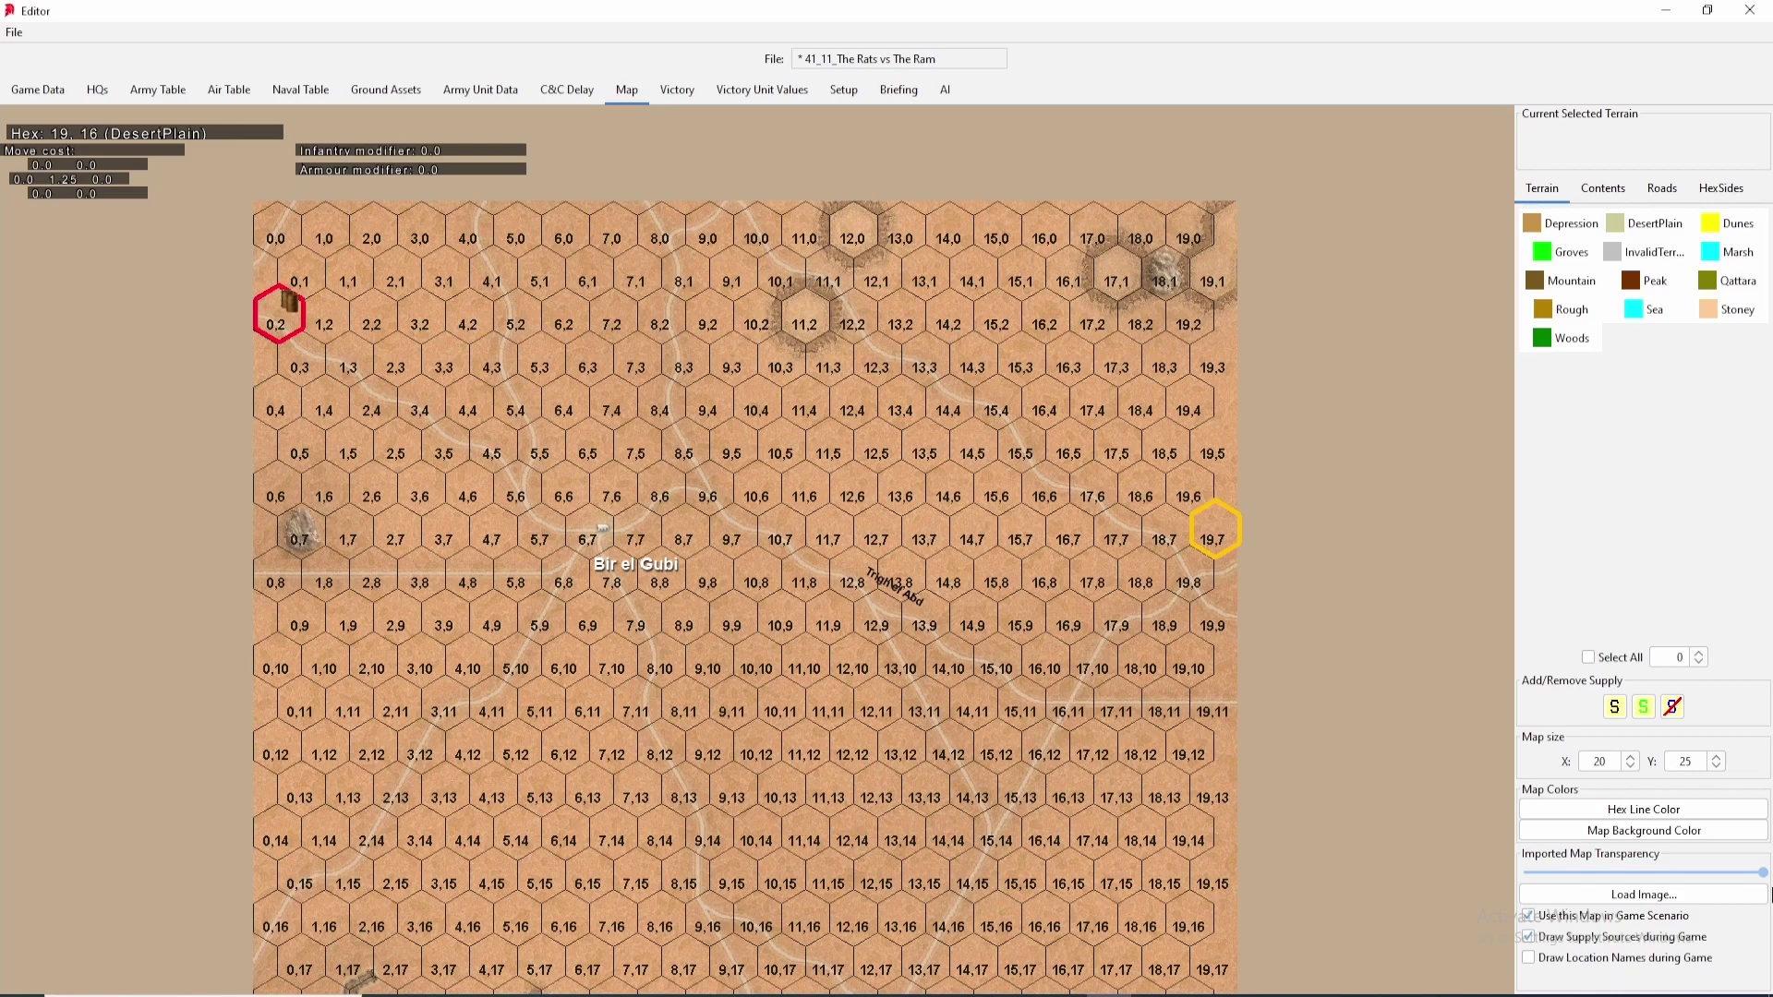